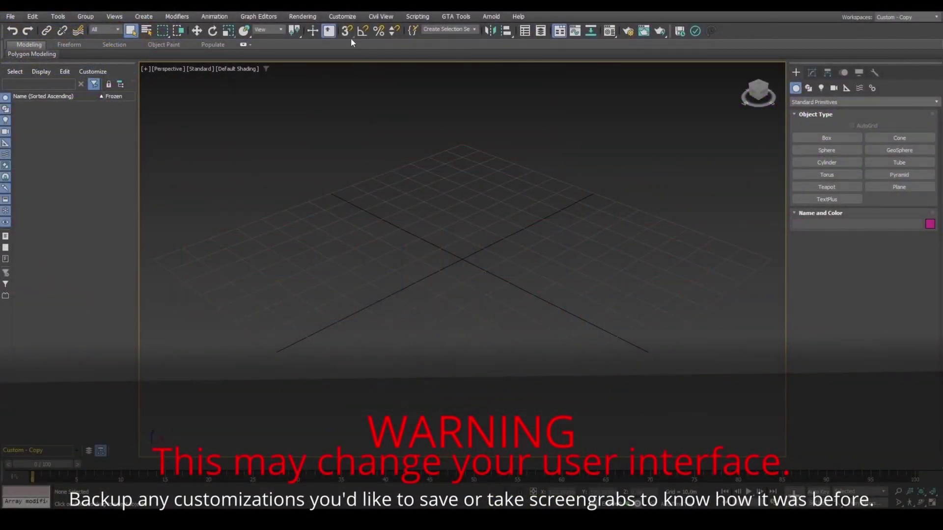
Step: Switch to the Max.Legacy defaults with the DefaultUI scheme in the Custom Defaults Switcher
{"action": "left_click", "coordinate": [343, 17]}
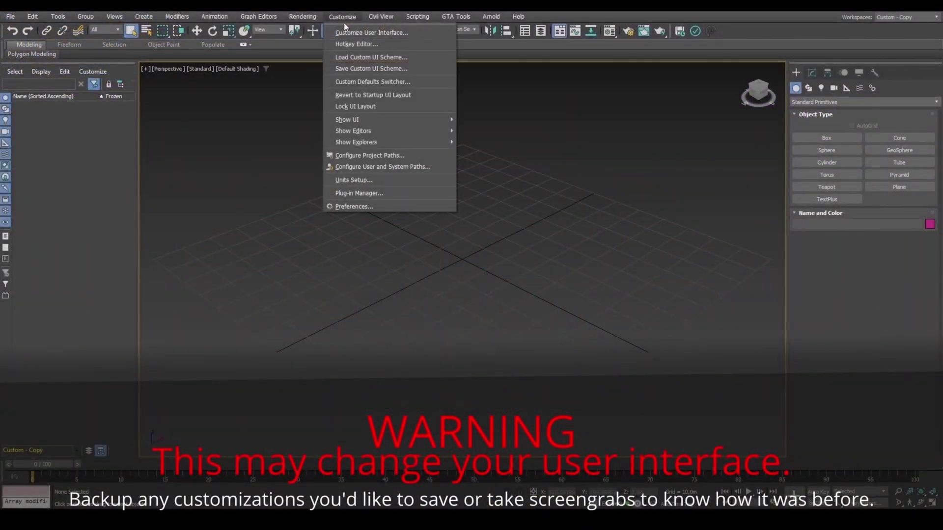
{"action": "left_click", "coordinate": [365, 82]}
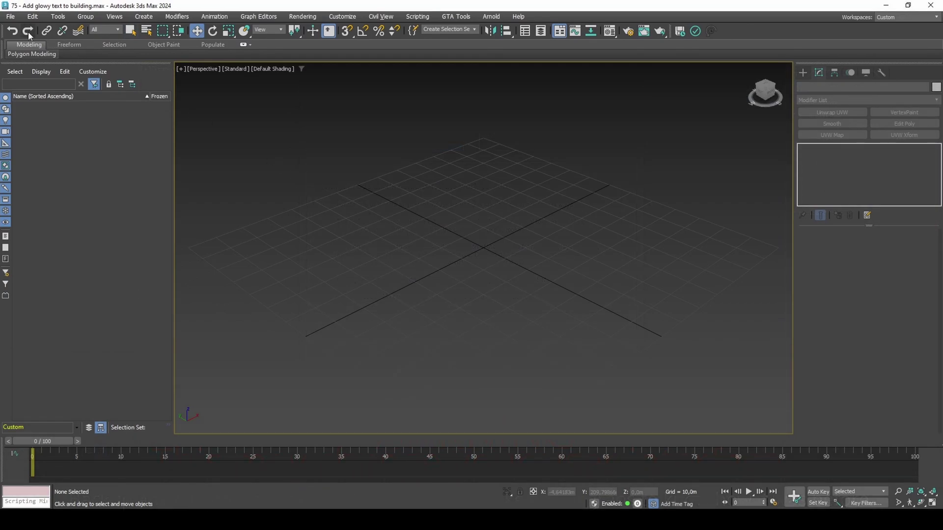
Step: Import the lae711block01.dff building model, accepting the DFF Importer settings
{"action": "left_click", "coordinate": [9, 17]}
{"action": "mouse_move", "coordinate": [63, 160]}
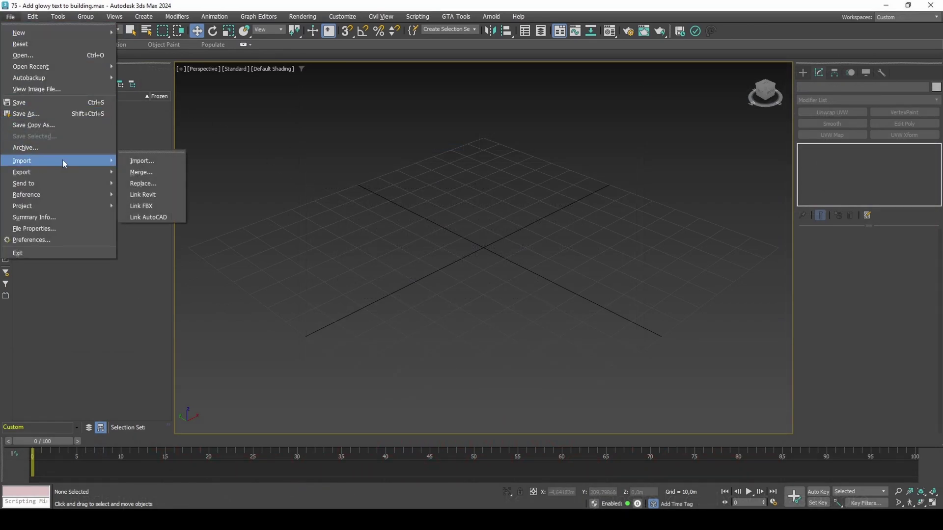
{"action": "left_click", "coordinate": [146, 160]}
{"action": "type", "text": "lae711block01"}
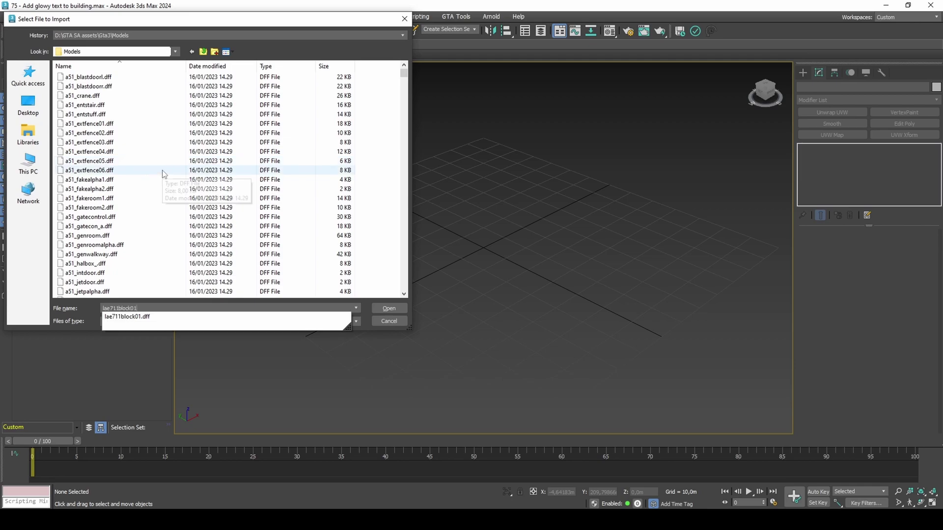
{"action": "key", "text": "Down"}
{"action": "key", "text": "Return"}
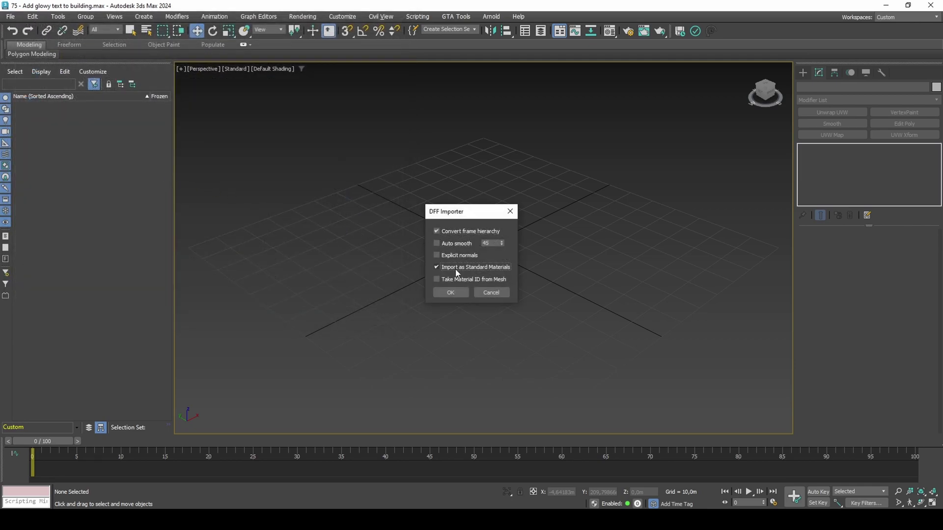
{"action": "left_click", "coordinate": [450, 292]}
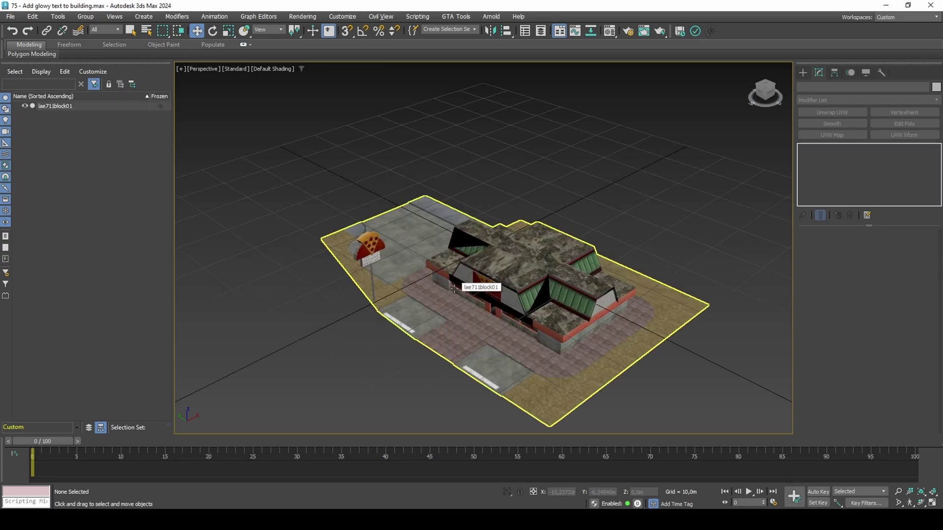
Step: Enable Vertex Channel Display on the building set to Vertex Illumination
{"action": "left_click", "coordinate": [454, 289]}
{"action": "right_click", "coordinate": [454, 289]}
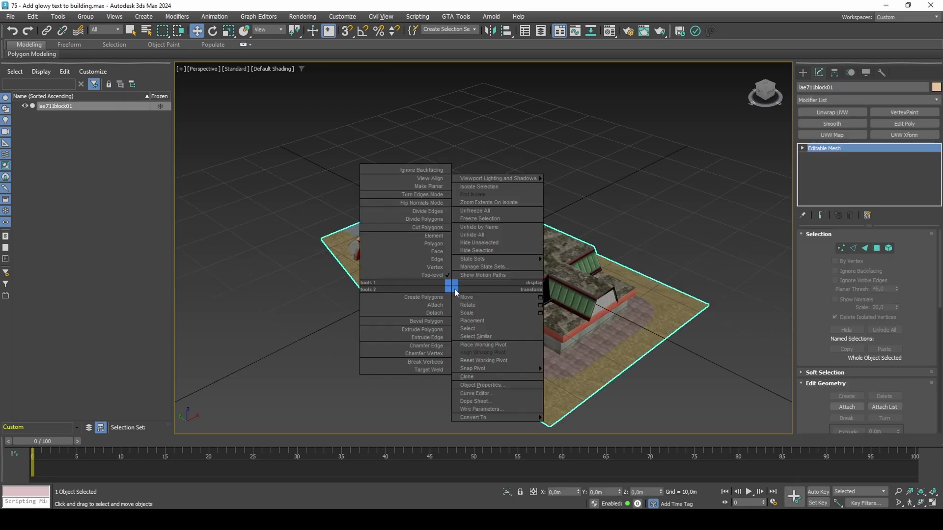
{"action": "left_click", "coordinate": [481, 385]}
{"action": "left_click", "coordinate": [429, 349]}
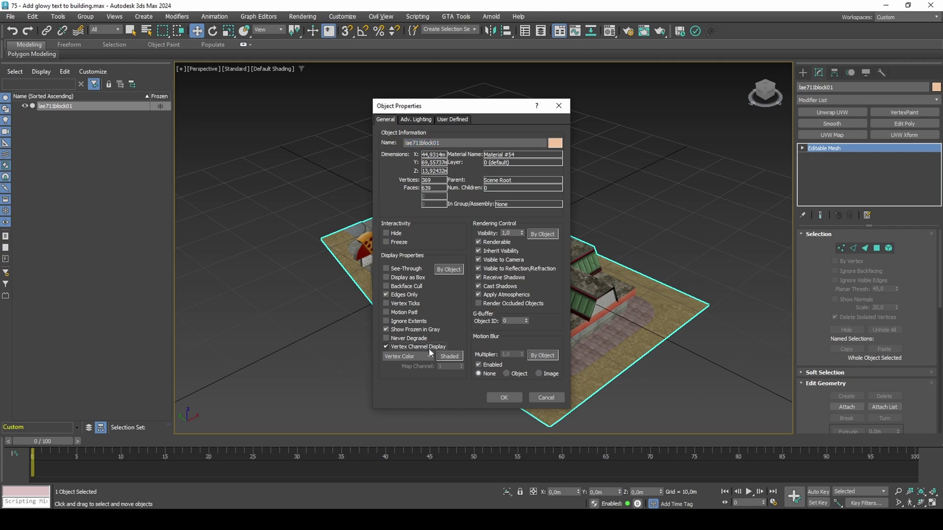
{"action": "left_click", "coordinate": [423, 356]}
{"action": "left_click", "coordinate": [407, 372]}
{"action": "left_click", "coordinate": [501, 397]}
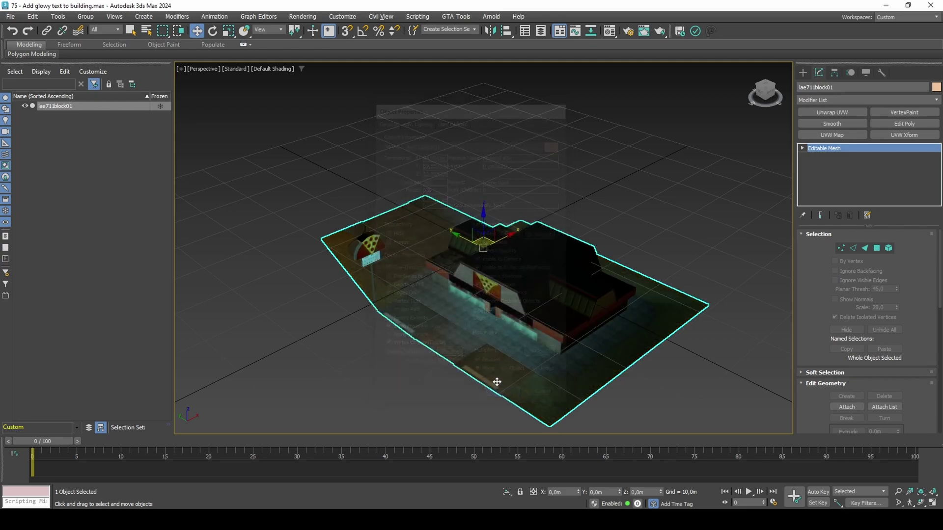
{"action": "middle_click_drag", "start_coordinate": [480, 345], "coordinate": [501, 323], "text": "alt"}
{"action": "scroll", "coordinate": [541, 297], "scroll_direction": "up", "scroll_amount": 5}
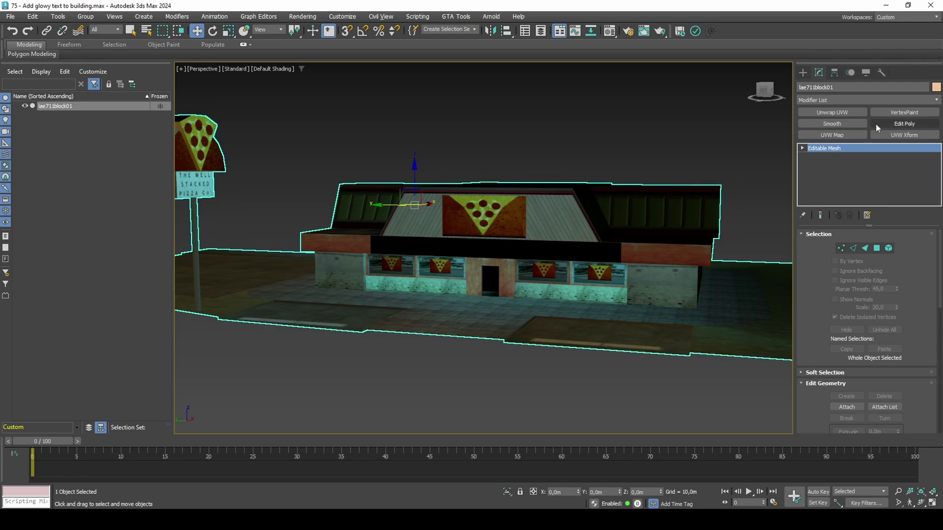
Step: Add an Edit Poly modifier and delete the roof pizza sign and black front band
{"action": "left_click", "coordinate": [876, 124]}
{"action": "middle_click_drag", "start_coordinate": [529, 190], "coordinate": [505, 228], "text": "alt"}
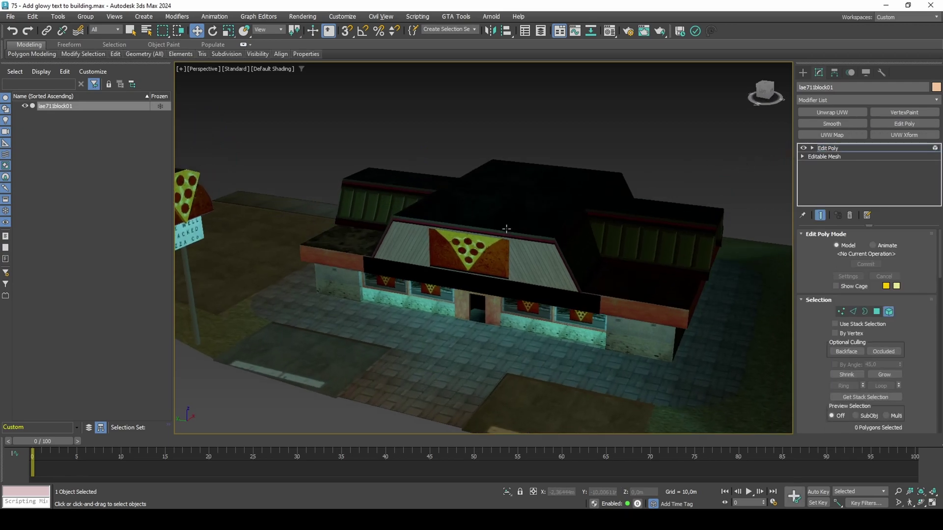
{"action": "left_click", "coordinate": [484, 265]}
{"action": "scroll", "coordinate": [483, 266], "scroll_direction": "up", "scroll_amount": 3}
{"action": "key", "text": "Delete"}
{"action": "left_click", "coordinate": [484, 291]}
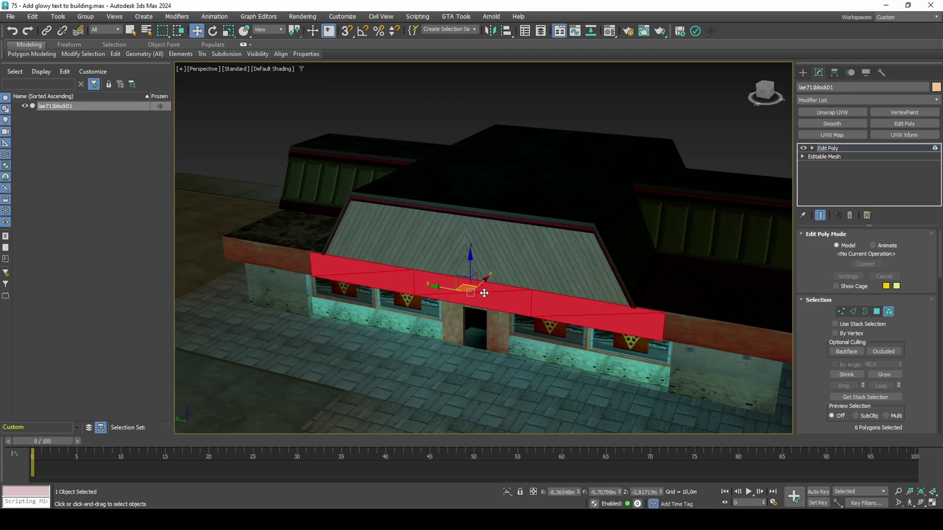
{"action": "key", "text": "Delete"}
Step: Delete the pizza pole sign and return to object level
{"action": "middle_click_drag", "start_coordinate": [484, 291], "coordinate": [621, 271]}
{"action": "scroll", "coordinate": [621, 272], "scroll_direction": "down", "scroll_amount": 3}
{"action": "middle_click_drag", "start_coordinate": [471, 256], "coordinate": [373, 229], "text": "alt"}
{"action": "middle_click_drag", "start_coordinate": [374, 228], "coordinate": [315, 169]}
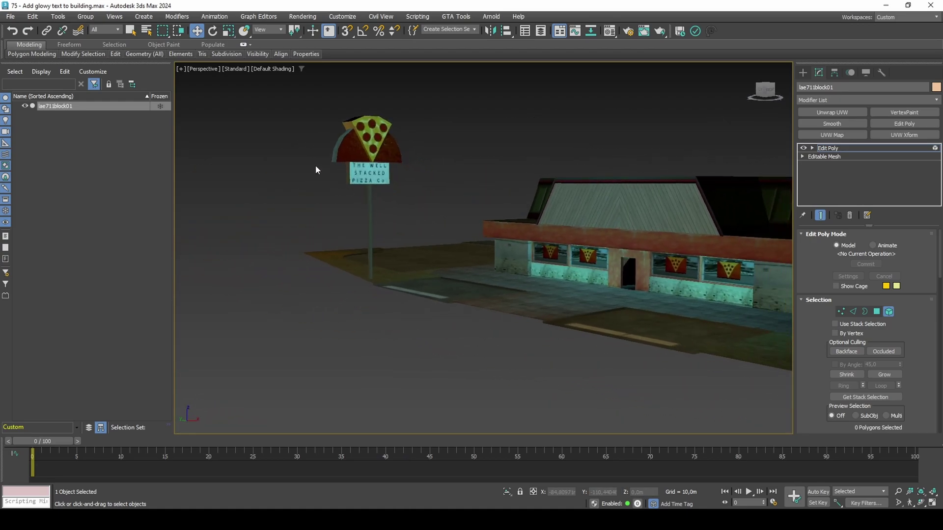
{"action": "left_click", "coordinate": [385, 179]}
{"action": "key", "text": "Delete"}
{"action": "scroll", "coordinate": [592, 284], "scroll_direction": "up", "scroll_amount": 3}
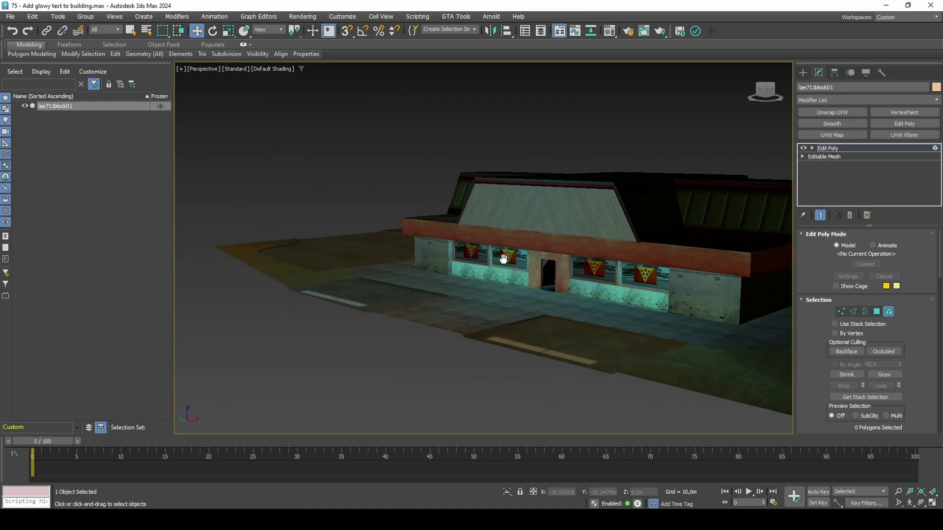
{"action": "middle_click_drag", "start_coordinate": [602, 283], "coordinate": [496, 266]}
{"action": "key", "text": "5"}
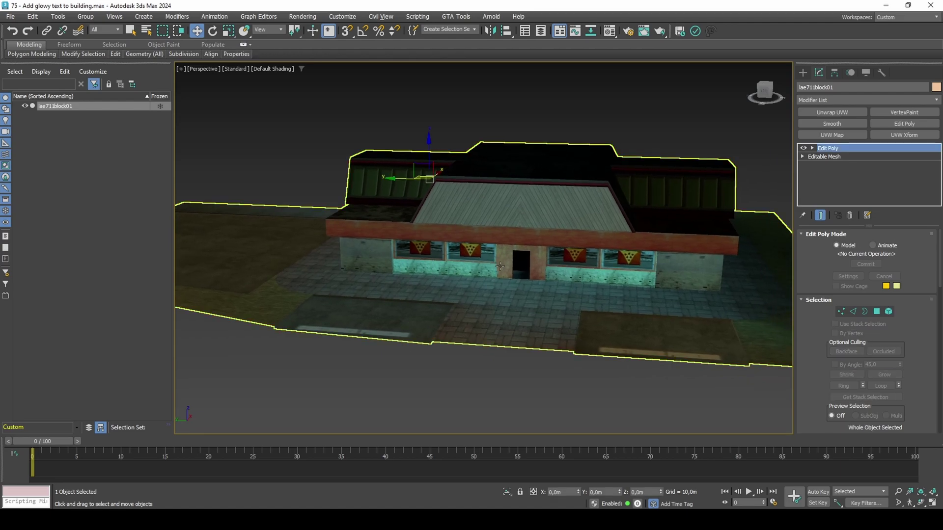
Step: Create a text shape reading 'Thor's Pizza'
{"action": "left_click", "coordinate": [803, 72]}
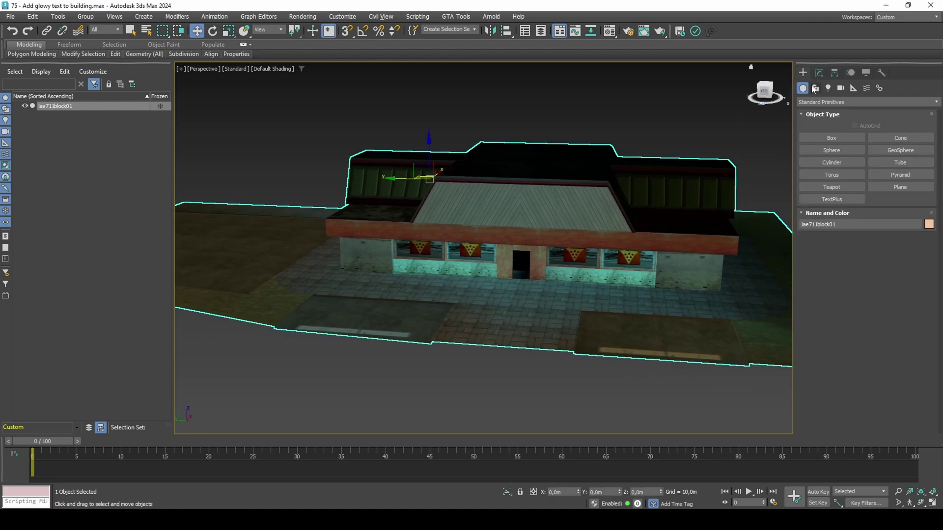
{"action": "left_click", "coordinate": [815, 88]}
{"action": "left_click", "coordinate": [849, 202]}
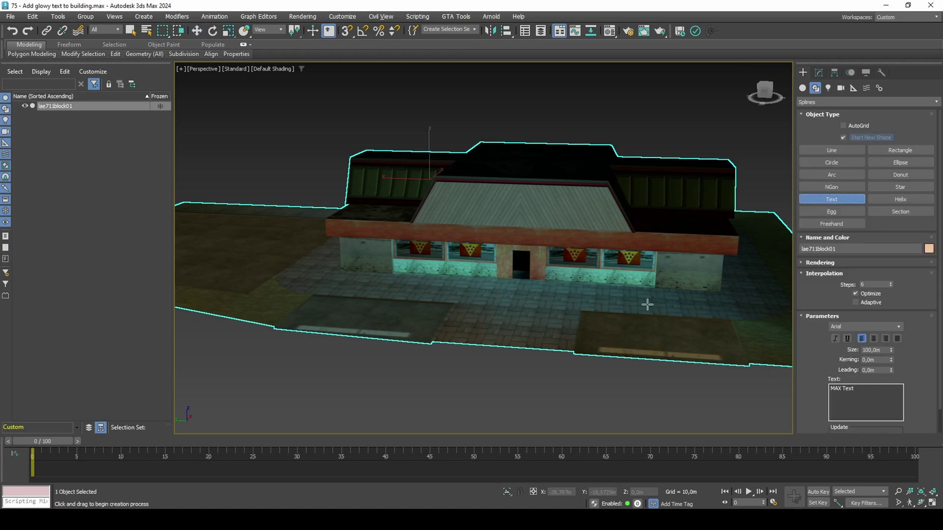
{"action": "left_click", "coordinate": [515, 341]}
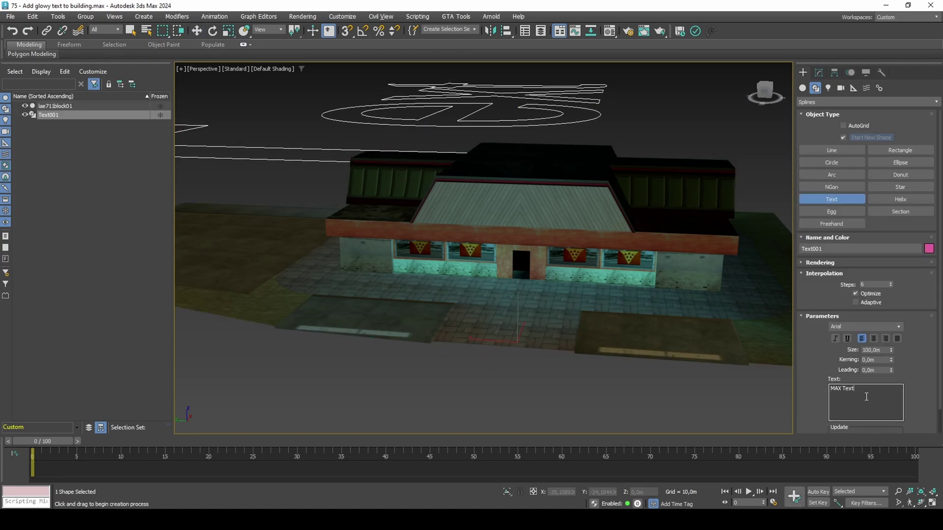
{"action": "left_click_drag", "start_coordinate": [830, 388], "coordinate": [855, 388]}
{"action": "type", "text": "Thor's Pi"}
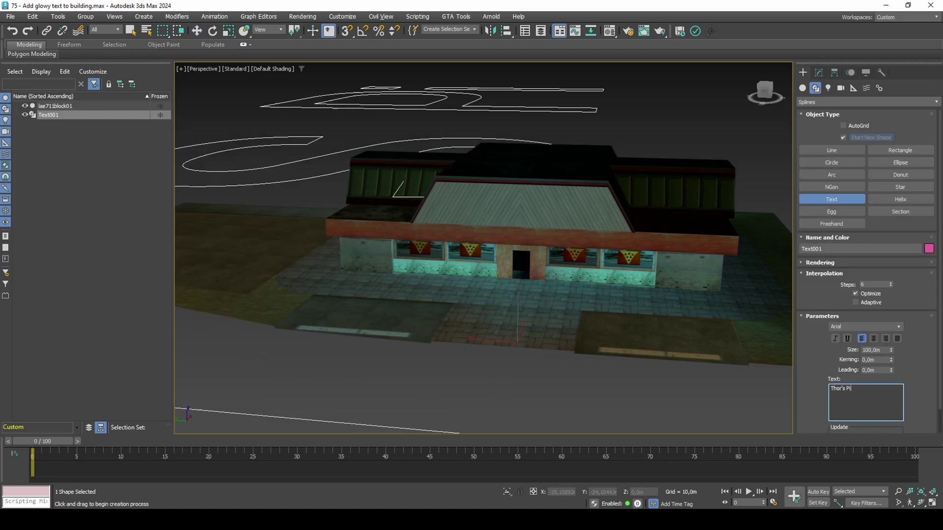
{"action": "type", "text": "zzae"}
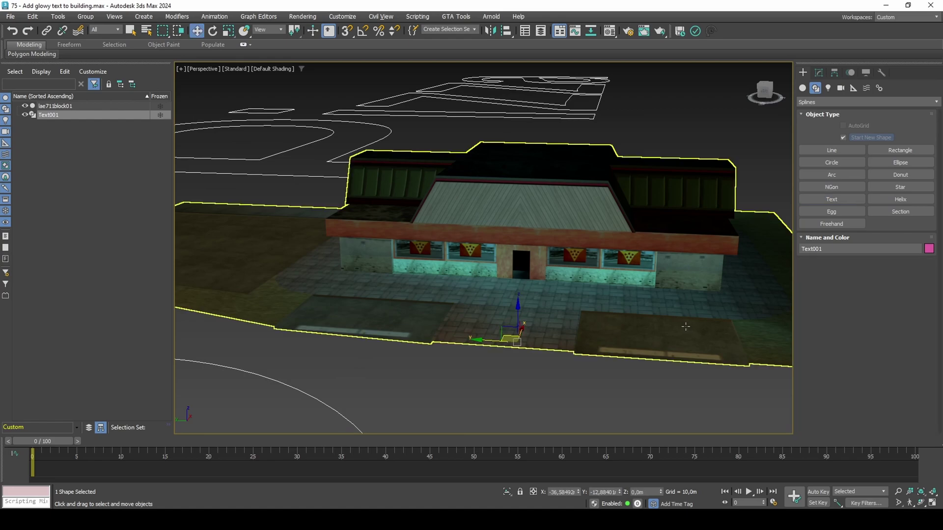
Step: Rotate the text upright and turn it -70° with angle snap to face the storefront
{"action": "left_click_drag", "start_coordinate": [533, 311], "coordinate": [589, 314]}
{"action": "key", "text": "a"}
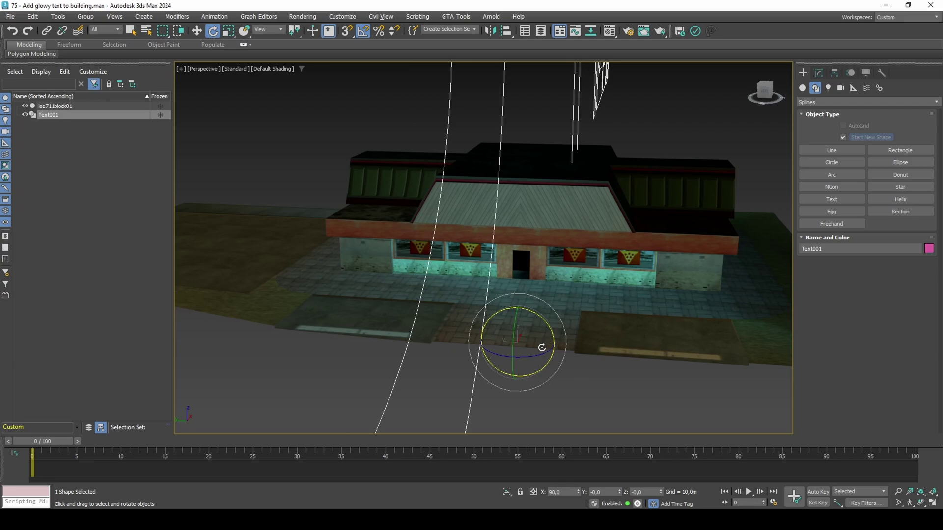
{"action": "left_click_drag", "start_coordinate": [541, 354], "coordinate": [497, 358]}
{"action": "key", "text": "w"}
Step: Set the text size to 2 m
{"action": "left_click", "coordinate": [819, 73]}
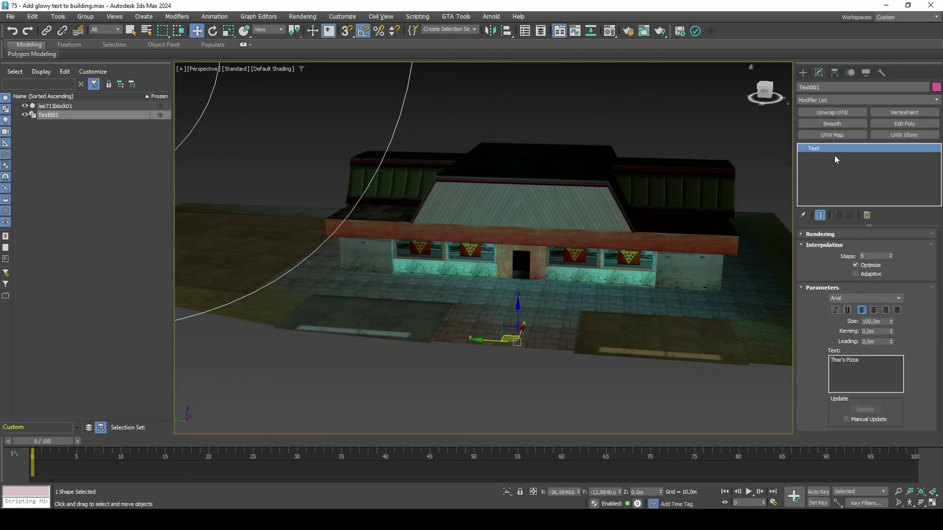
{"action": "type", "text": "2"}
{"action": "key", "text": "Return"}
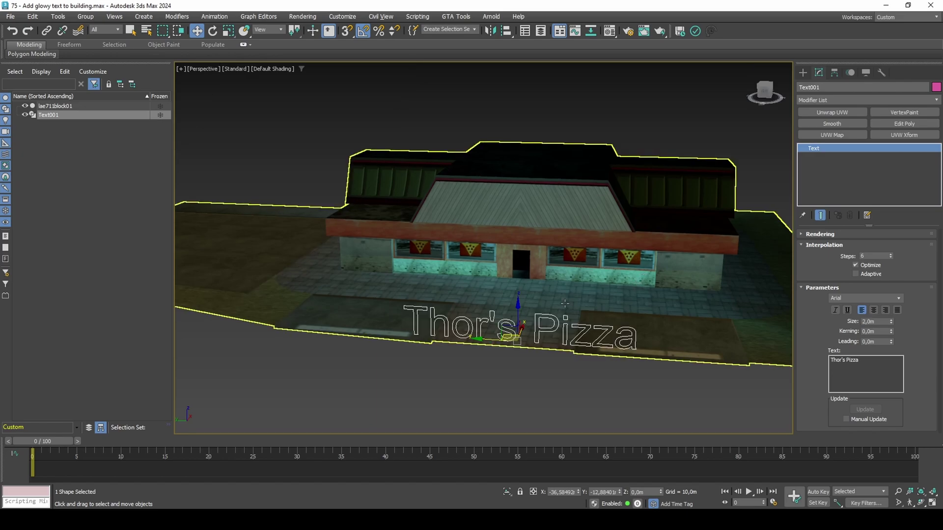
Step: Align the text to the building's pivot and move it onto the front roof slope
{"action": "left_click_drag", "start_coordinate": [528, 321], "coordinate": [535, 302]}
{"action": "key", "text": "shift+a"}
{"action": "left_click", "coordinate": [544, 245]}
{"action": "middle_click_drag", "start_coordinate": [545, 241], "coordinate": [525, 280], "text": "alt"}
{"action": "left_click_drag", "start_coordinate": [408, 196], "coordinate": [488, 273]}
{"action": "scroll", "coordinate": [491, 275], "scroll_direction": "up", "scroll_amount": 5}
{"action": "middle_click_drag", "start_coordinate": [495, 276], "coordinate": [473, 268], "text": "alt"}
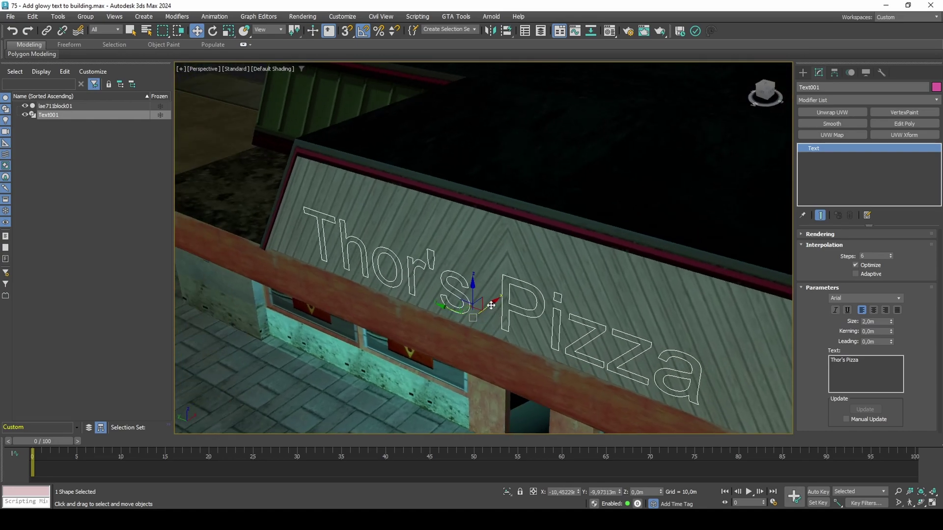
{"action": "left_click_drag", "start_coordinate": [493, 305], "coordinate": [505, 297]}
Step: Turn on snaps, adjust the snap settings, and snap the text along X against the roof
{"action": "left_click", "coordinate": [347, 31]}
{"action": "right_click", "coordinate": [348, 32]}
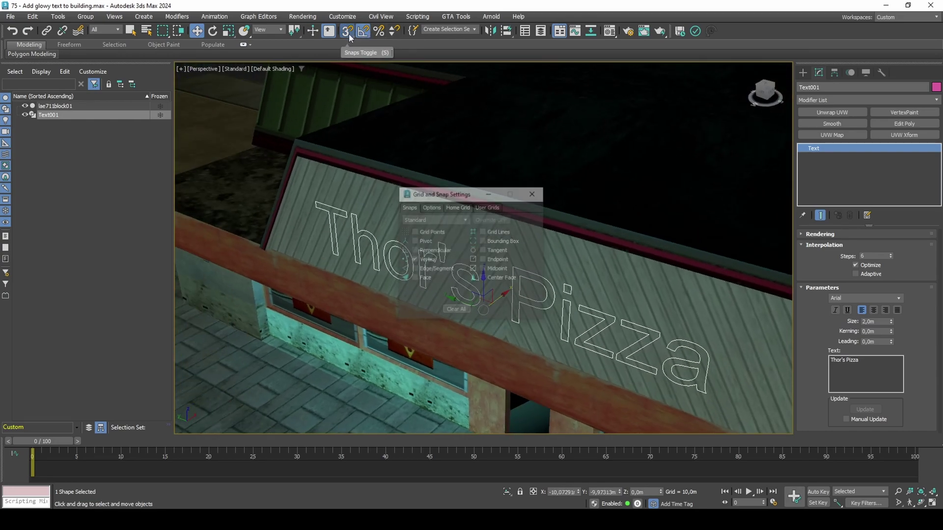
{"action": "left_click", "coordinate": [431, 207]}
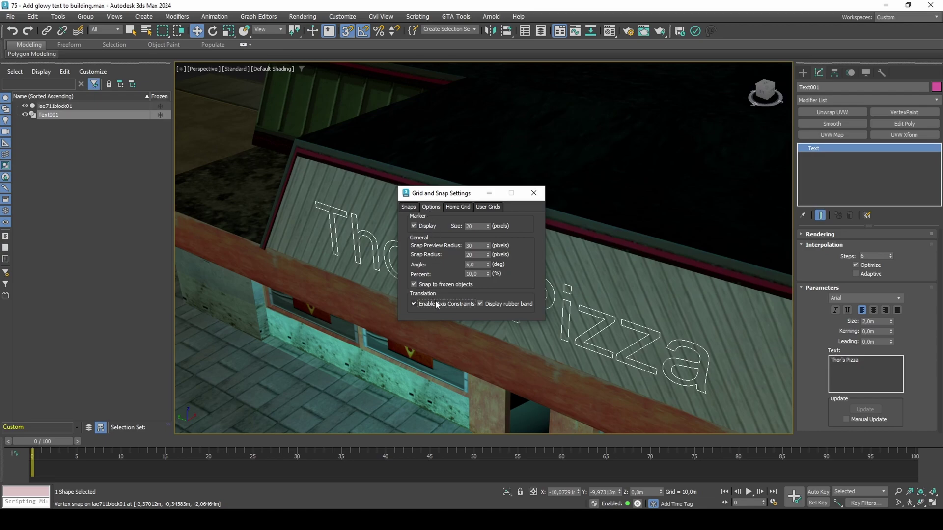
{"action": "left_click_drag", "start_coordinate": [462, 193], "coordinate": [322, 218]}
{"action": "middle_click_drag", "start_coordinate": [587, 305], "coordinate": [524, 253]}
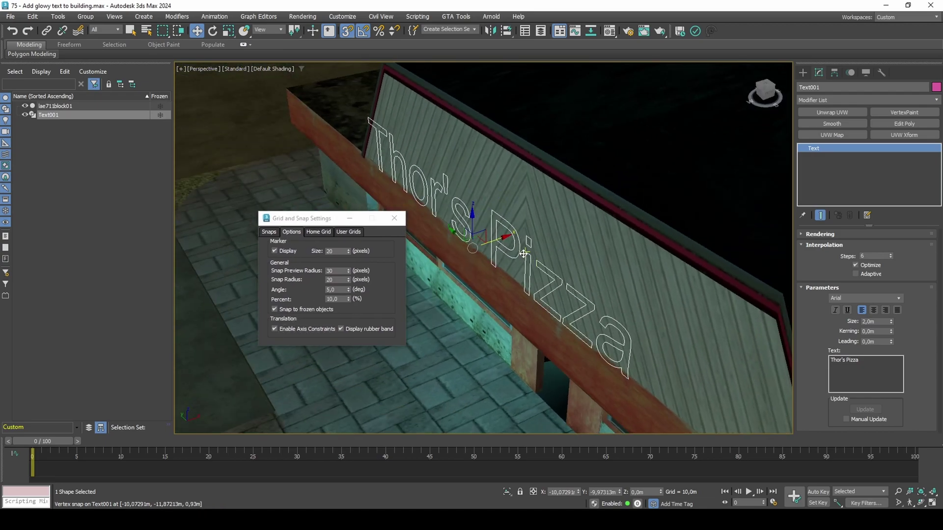
{"action": "left_click_drag", "start_coordinate": [501, 240], "coordinate": [524, 288]}
Step: Lower the text onto the roof slope and shift it left to centre above the doorway
{"action": "key", "text": "s"}
{"action": "middle_click_drag", "start_coordinate": [528, 286], "coordinate": [554, 245], "text": "alt"}
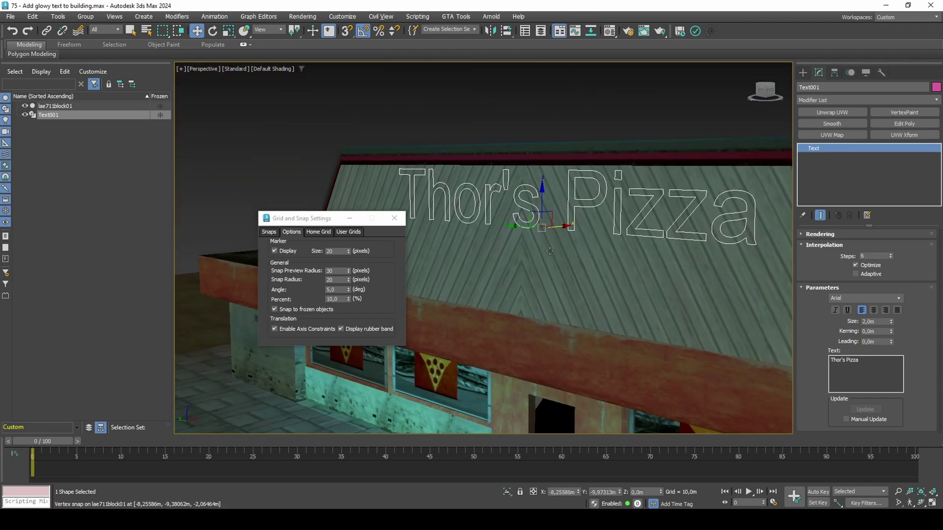
{"action": "left_click_drag", "start_coordinate": [541, 202], "coordinate": [542, 263]}
{"action": "middle_click_drag", "start_coordinate": [542, 270], "coordinate": [556, 298], "text": "alt"}
{"action": "scroll", "coordinate": [555, 298], "scroll_direction": "up", "scroll_amount": 1}
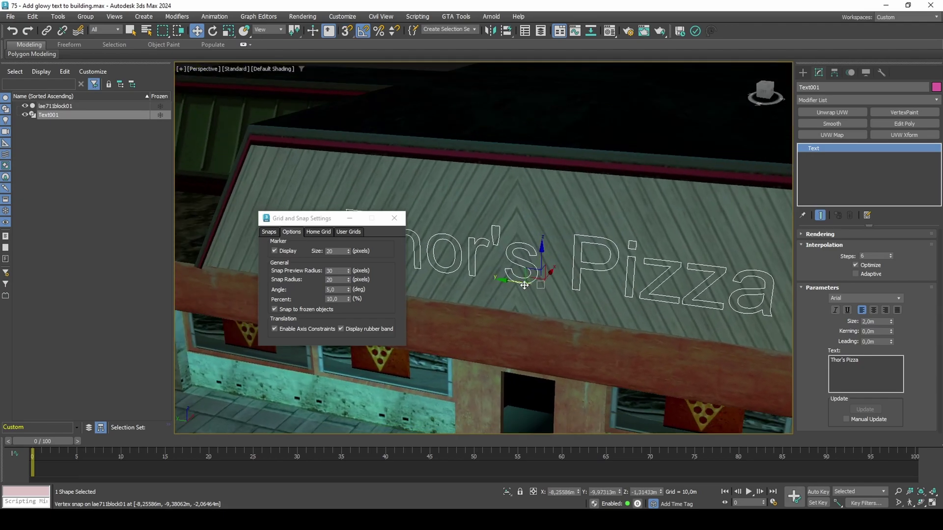
{"action": "left_click_drag", "start_coordinate": [555, 298], "coordinate": [515, 312]}
{"action": "middle_click_drag", "start_coordinate": [520, 310], "coordinate": [502, 256], "text": "alt"}
{"action": "left_click", "coordinate": [395, 219]}
{"action": "scroll", "coordinate": [515, 286], "scroll_direction": "down", "scroll_amount": 2}
Step: Enlarge the text size to 2,5m
{"action": "double_click", "coordinate": [867, 322]}
{"action": "type", "text": "2,5"}
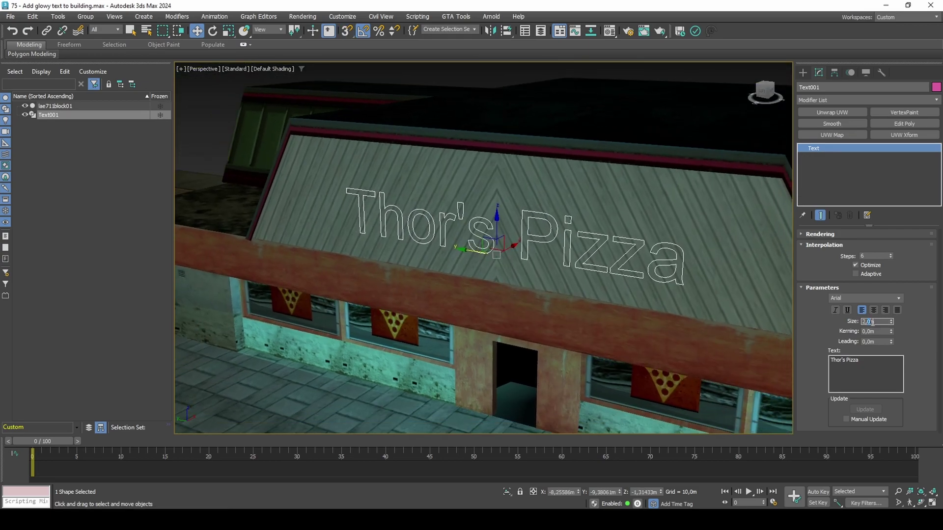
{"action": "key", "text": "Return"}
{"action": "middle_click_drag", "start_coordinate": [645, 302], "coordinate": [627, 293]}
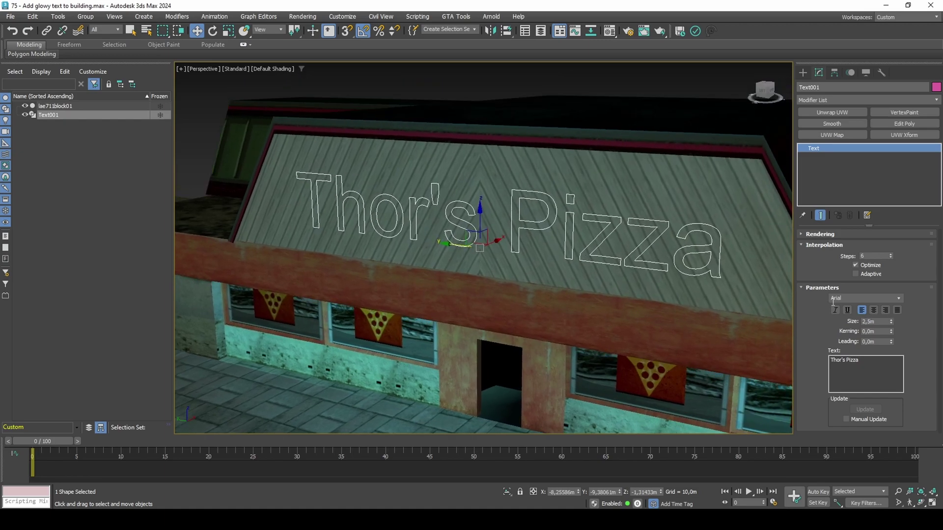
Step: Set the text font to Segoe UI Bold and interpolation steps to 1
{"action": "left_click", "coordinate": [898, 299]}
{"action": "left_click_drag", "start_coordinate": [899, 342], "coordinate": [906, 446]}
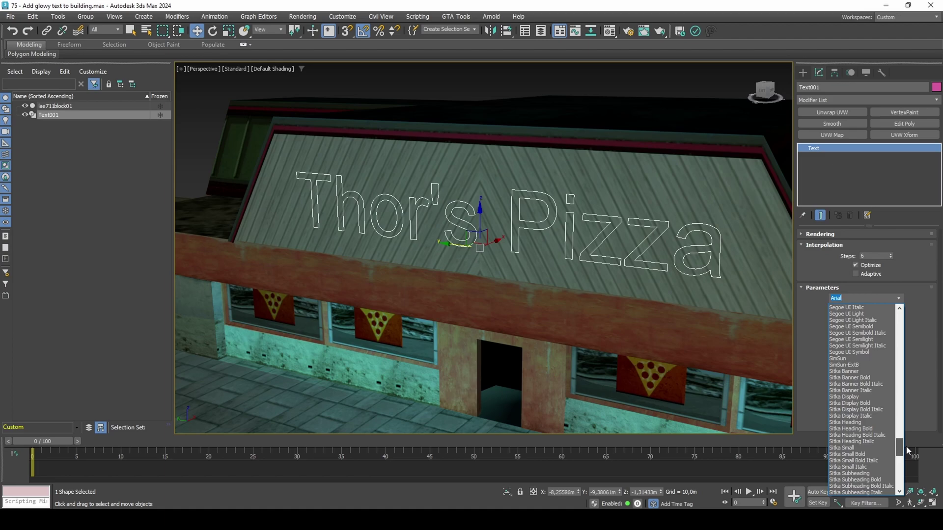
{"action": "scroll", "coordinate": [876, 413], "scroll_direction": "up", "scroll_amount": 2}
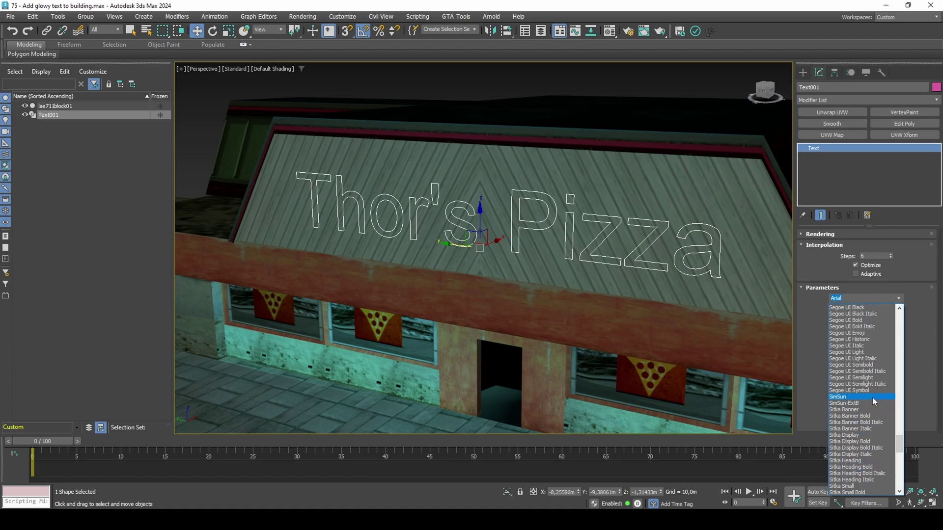
{"action": "left_click", "coordinate": [868, 320]}
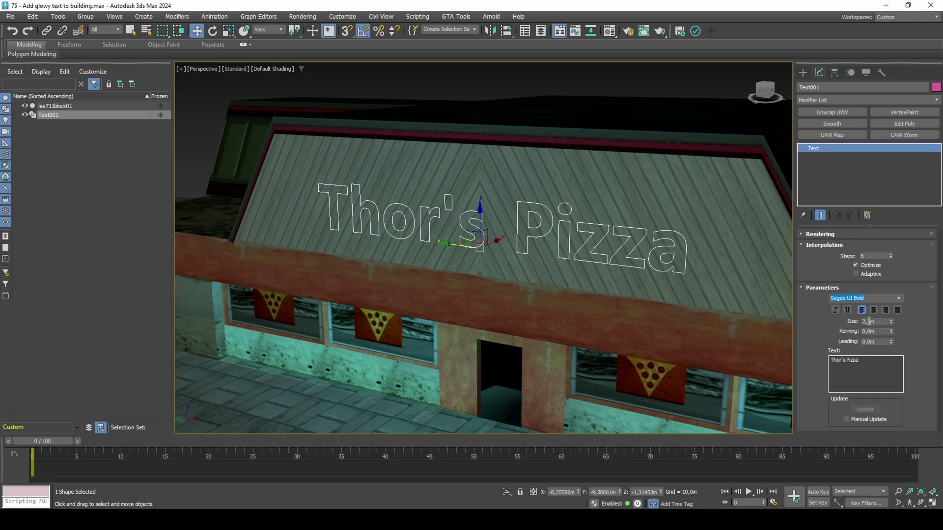
{"action": "left_click", "coordinate": [891, 258]}
{"action": "left_click", "coordinate": [891, 258]}
{"action": "left_click", "coordinate": [890, 257]}
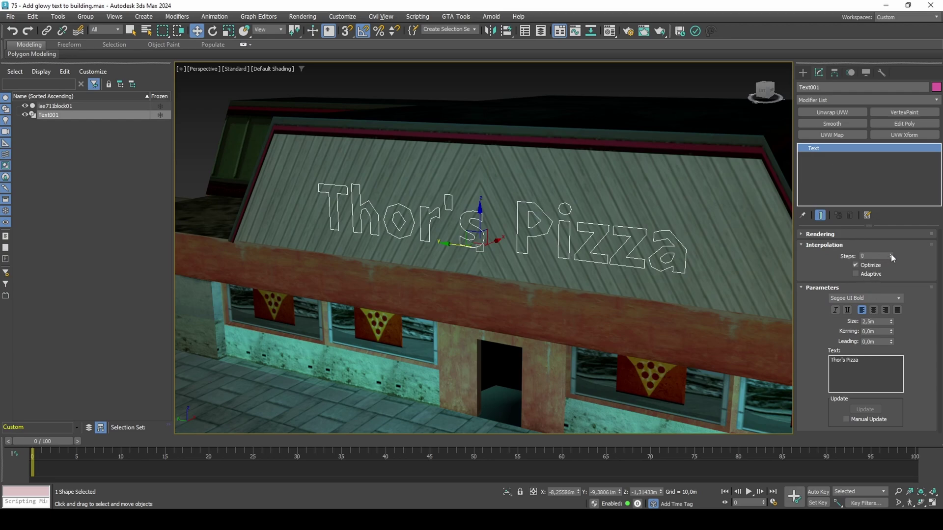
{"action": "left_click", "coordinate": [891, 255]}
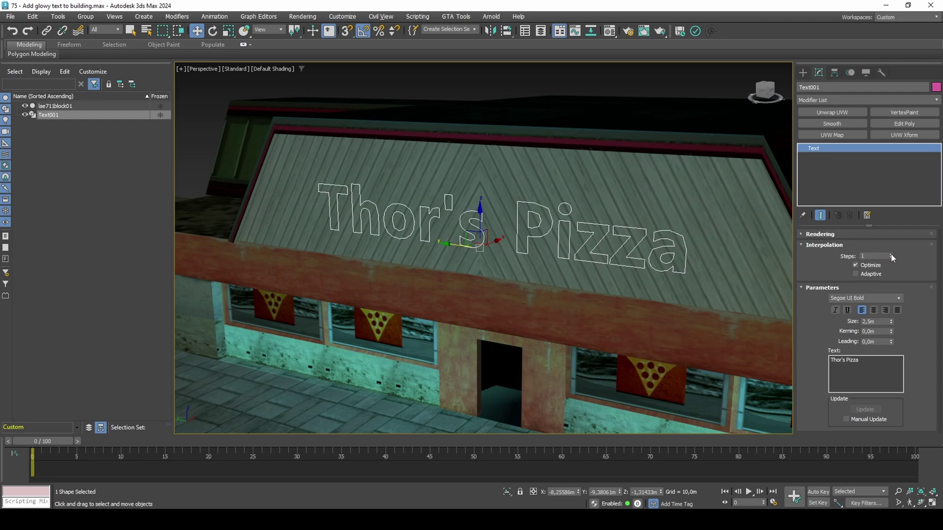
Step: Extrude the text 0,1m and add an Edit Poly modifier in Edge mode
{"action": "left_click", "coordinate": [836, 98]}
{"action": "type", "text": "ex"}
{"action": "left_click", "coordinate": [830, 122]}
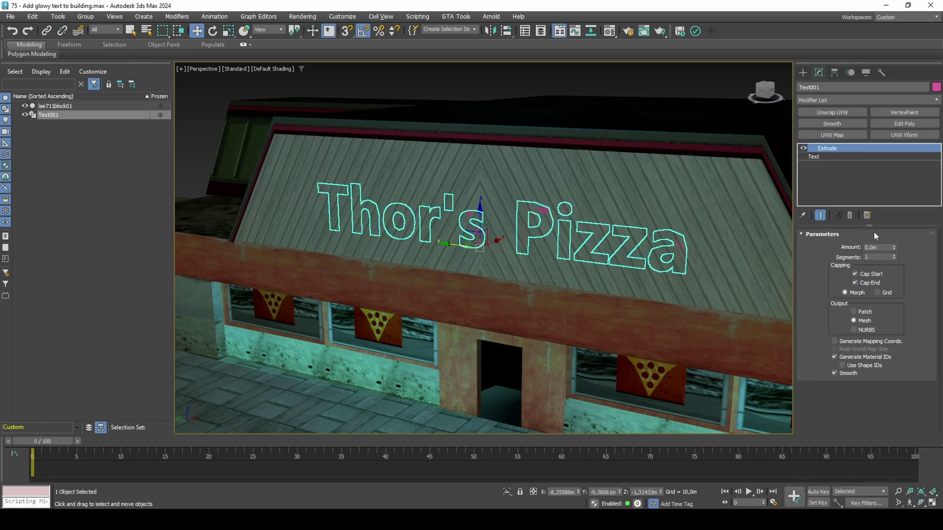
{"action": "type", "text": "1"}
{"action": "key", "text": "Return"}
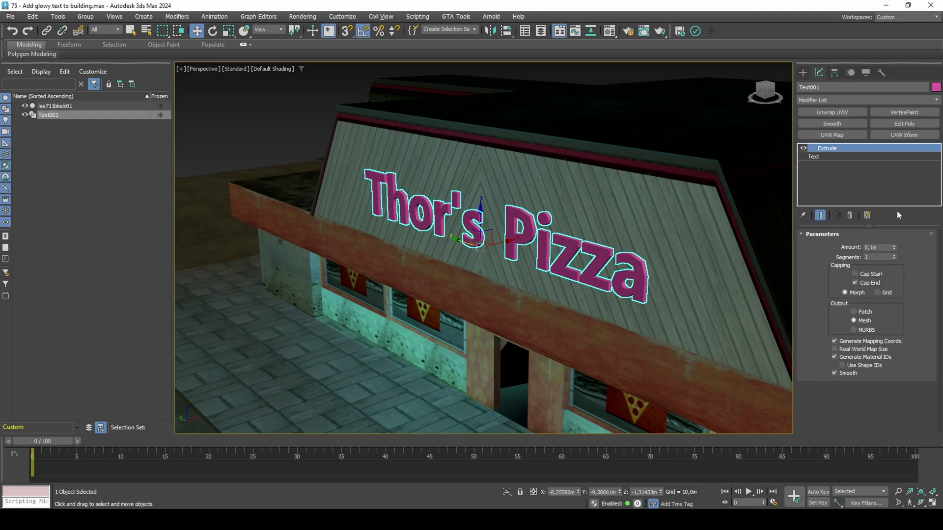
{"action": "left_click", "coordinate": [904, 124]}
{"action": "key", "text": "2"}
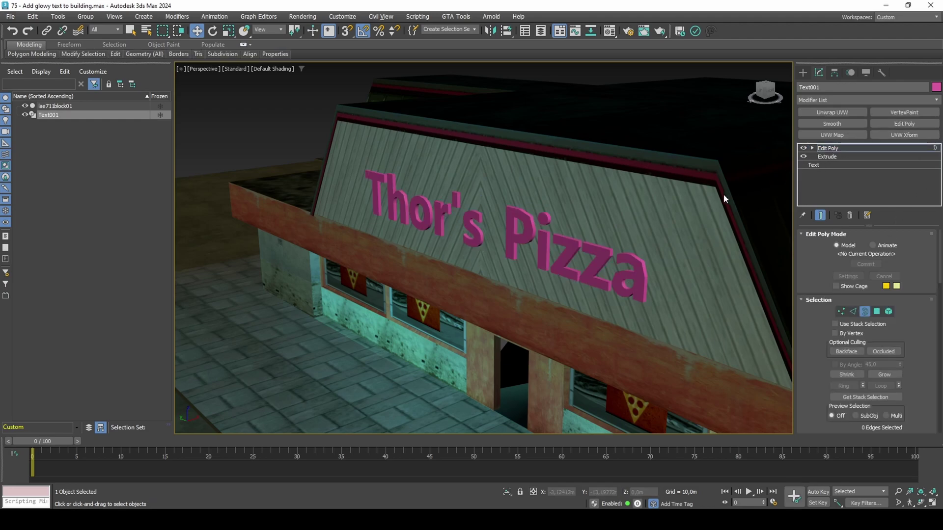
Step: In Polygon mode, add a VertexPaint layer and show vertex colours on the letters
{"action": "left_click", "coordinate": [876, 312]}
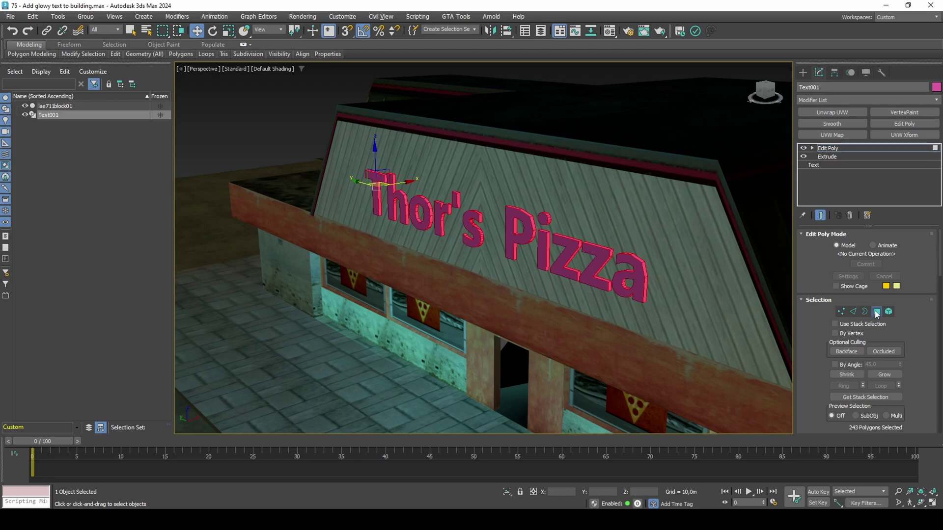
{"action": "left_click", "coordinate": [896, 112]}
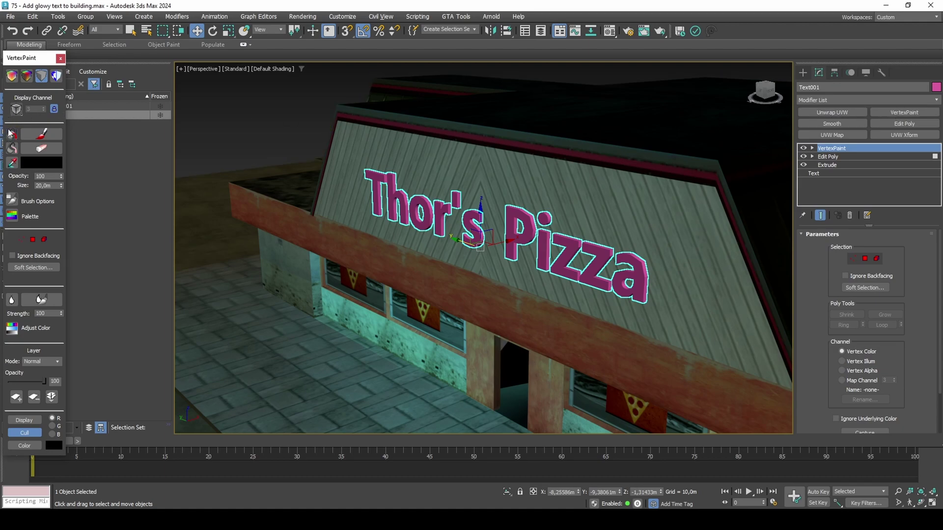
{"action": "left_click", "coordinate": [11, 76]}
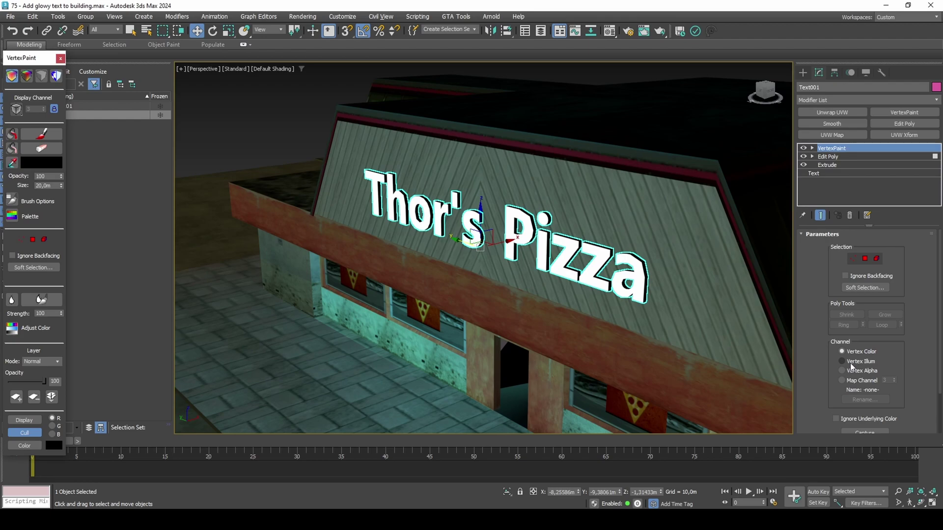
Step: Copy and paste the VertexPaint modifier, setting the copy to Vertex Illum
{"action": "right_click", "coordinate": [833, 166]}
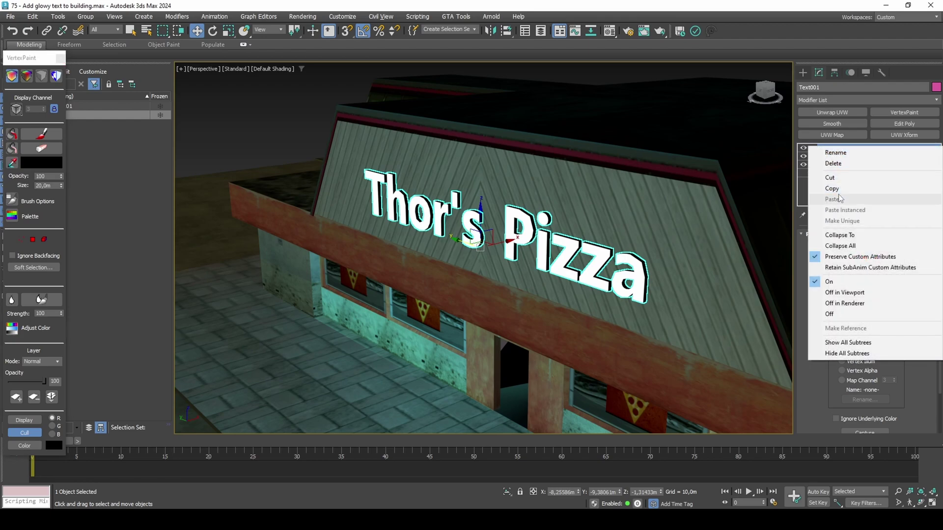
{"action": "left_click", "coordinate": [830, 185]}
{"action": "right_click", "coordinate": [839, 151]}
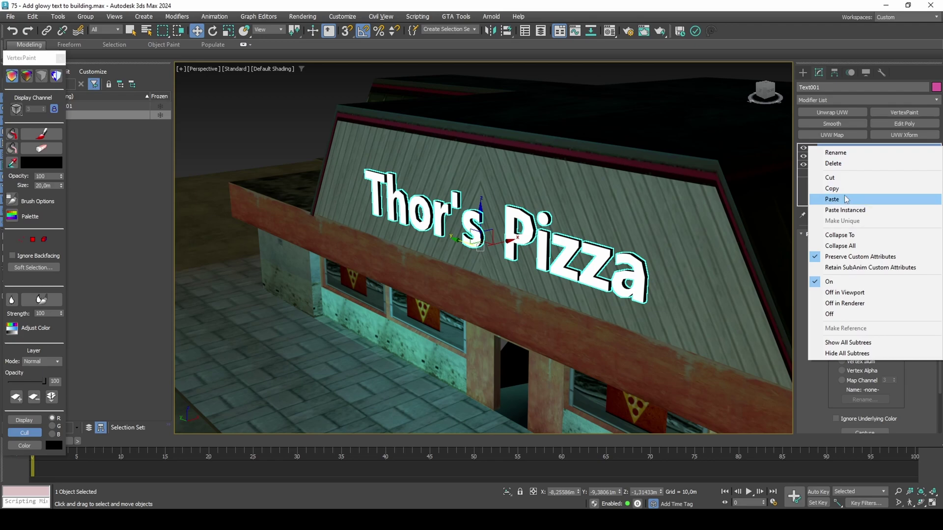
{"action": "left_click", "coordinate": [842, 195]}
{"action": "left_click", "coordinate": [857, 363]}
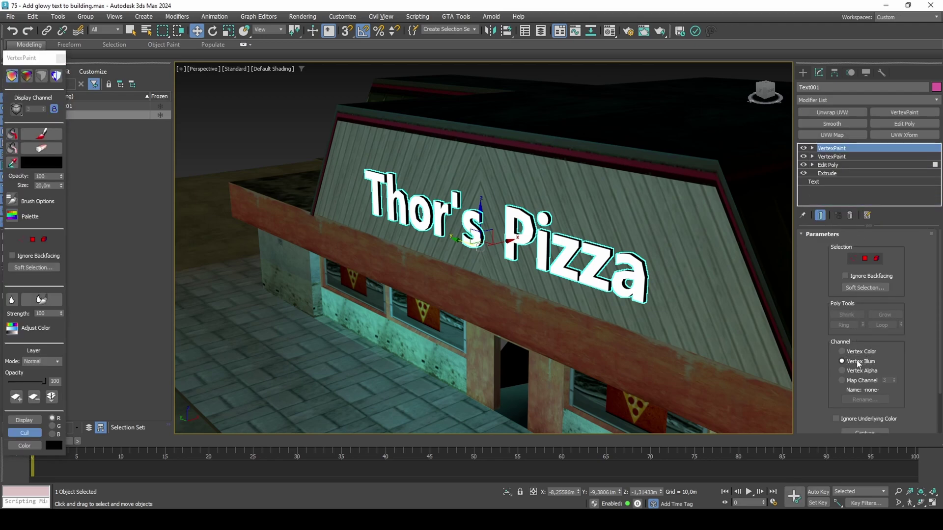
Step: Invert to the 12 front faces and paint them grey 140 (8C8C8C) in a new VertexPaint layer
{"action": "left_click", "coordinate": [905, 126]}
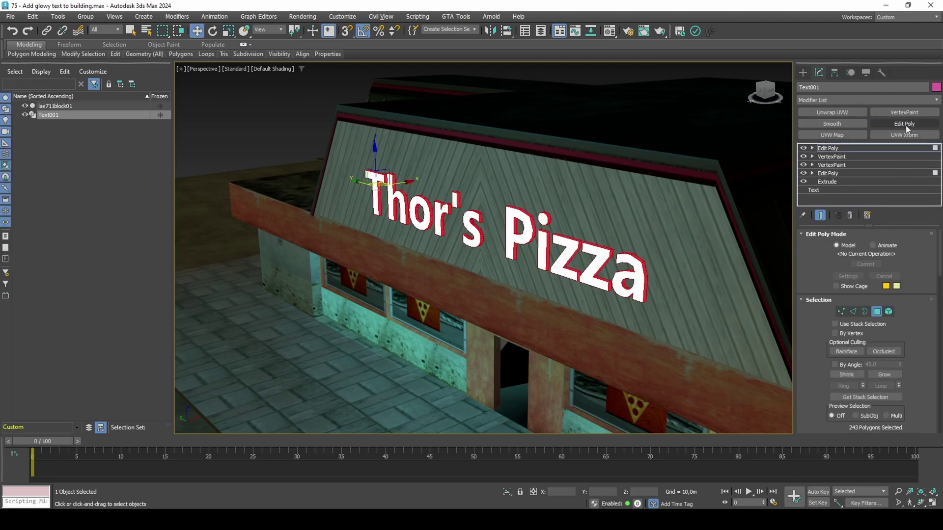
{"action": "key", "text": "ctrl+i"}
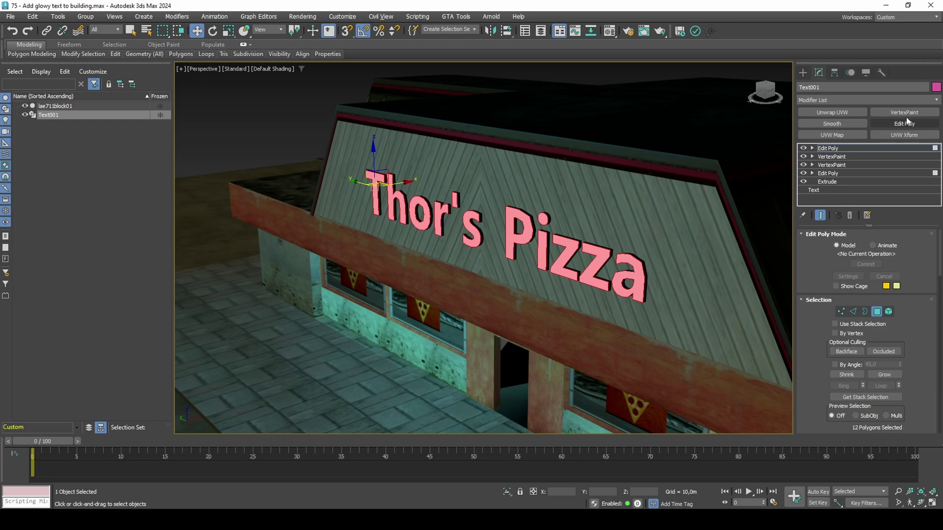
{"action": "left_click", "coordinate": [908, 112]}
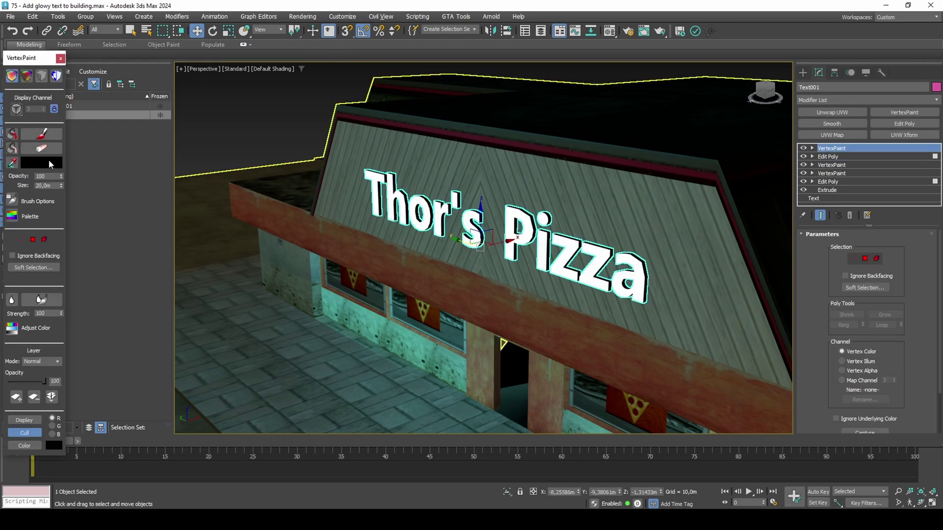
{"action": "left_click", "coordinate": [48, 163]}
{"action": "left_click_drag", "start_coordinate": [128, 109], "coordinate": [157, 110]}
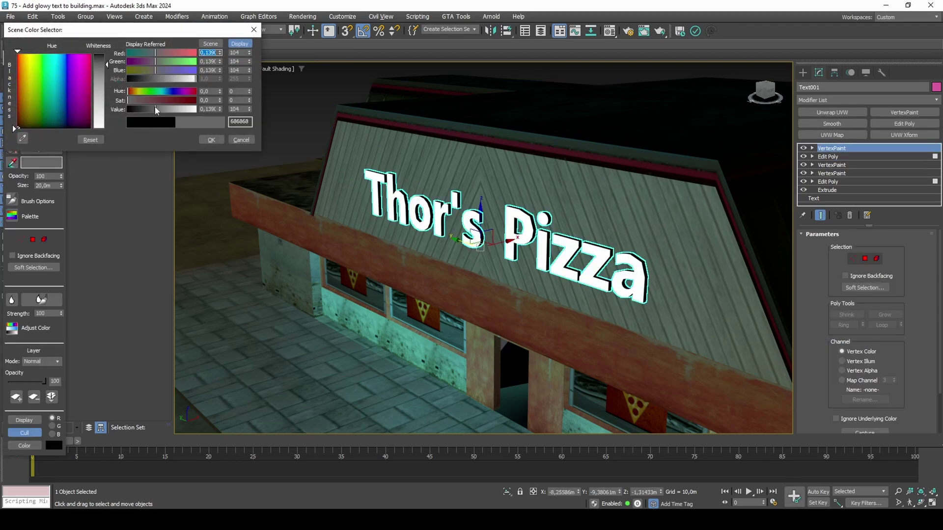
{"action": "left_click", "coordinate": [238, 108]}
{"action": "type", "text": "140"}
{"action": "key", "text": "Return"}
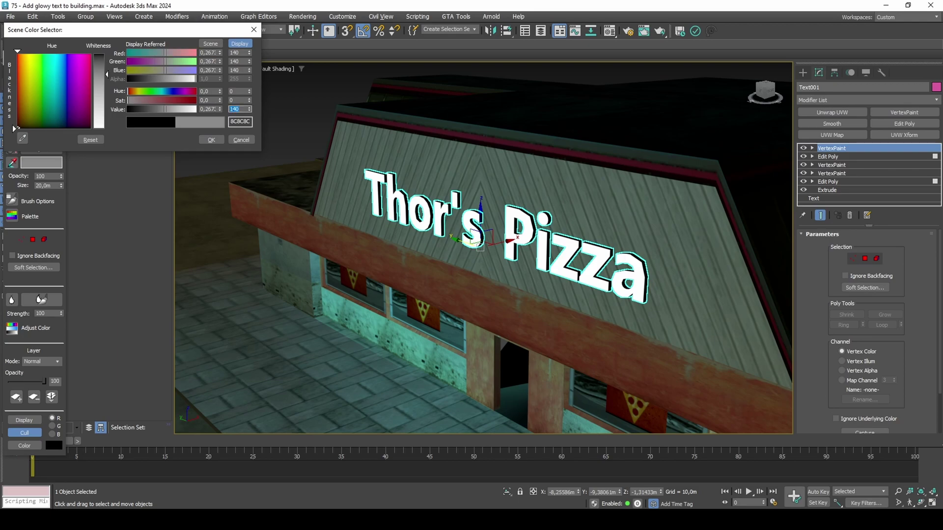
{"action": "left_click", "coordinate": [211, 140]}
{"action": "left_click", "coordinate": [11, 136]}
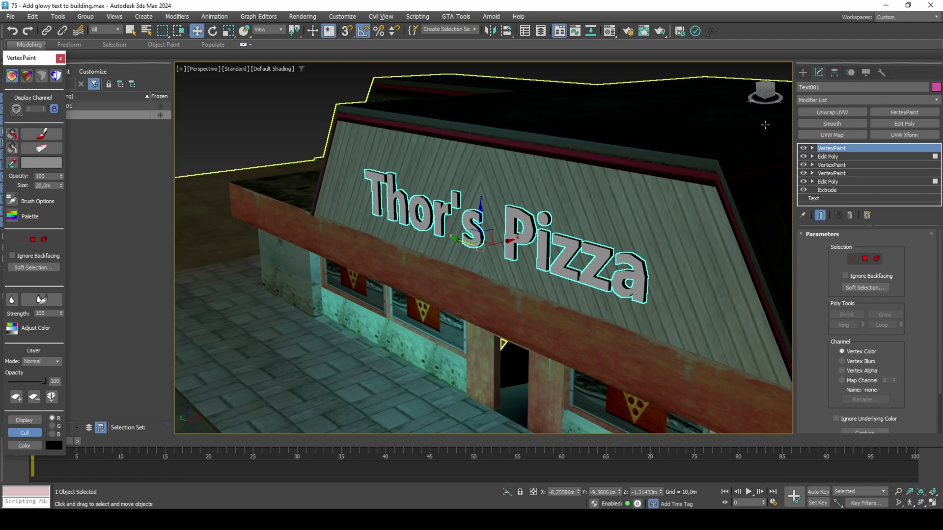
Step: Add Edit Poly and a Vertex Illum VertexPaint layer, filling the letters red C80000
{"action": "left_click", "coordinate": [889, 119]}
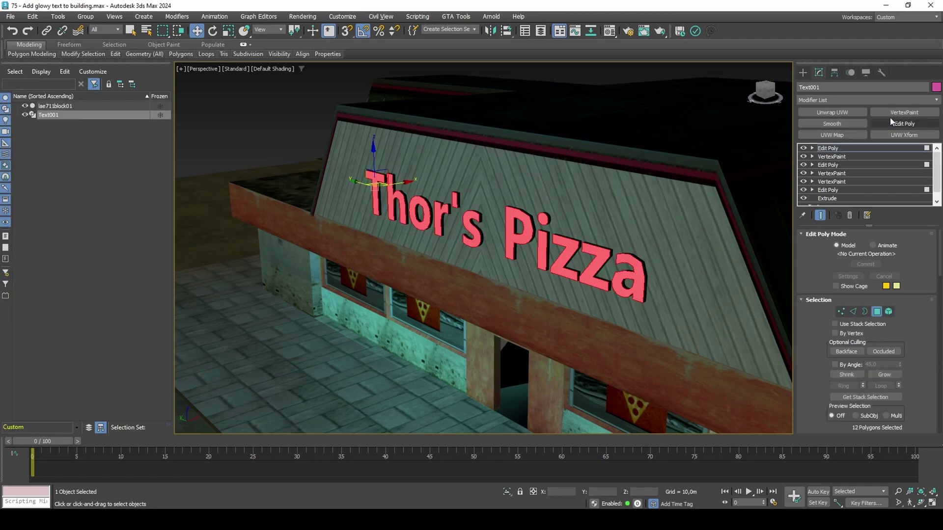
{"action": "left_click", "coordinate": [891, 114]}
{"action": "left_click", "coordinate": [842, 361]}
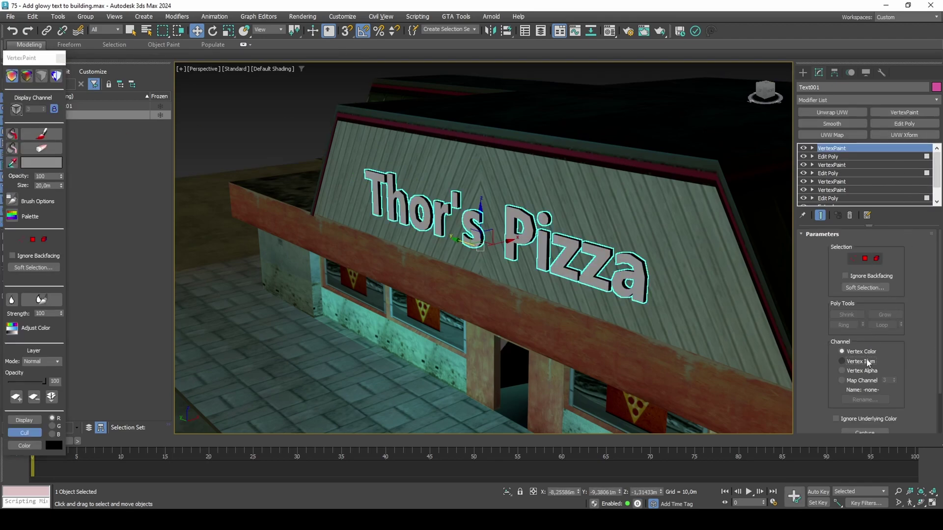
{"action": "left_click", "coordinate": [39, 163]}
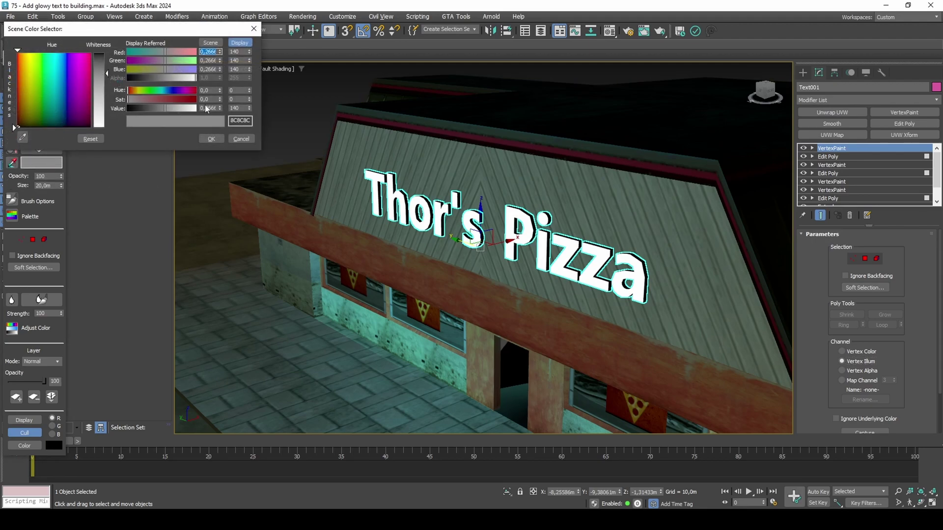
{"action": "left_click_drag", "start_coordinate": [193, 108], "coordinate": [198, 99]}
{"action": "left_click", "coordinate": [196, 90]}
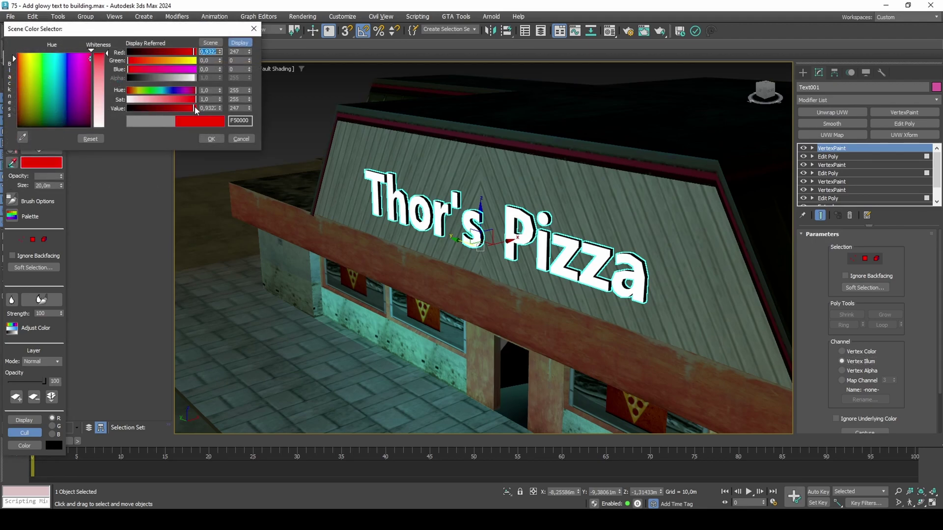
{"action": "left_click", "coordinate": [236, 108]}
{"action": "type", "text": "200"}
{"action": "key", "text": "Return"}
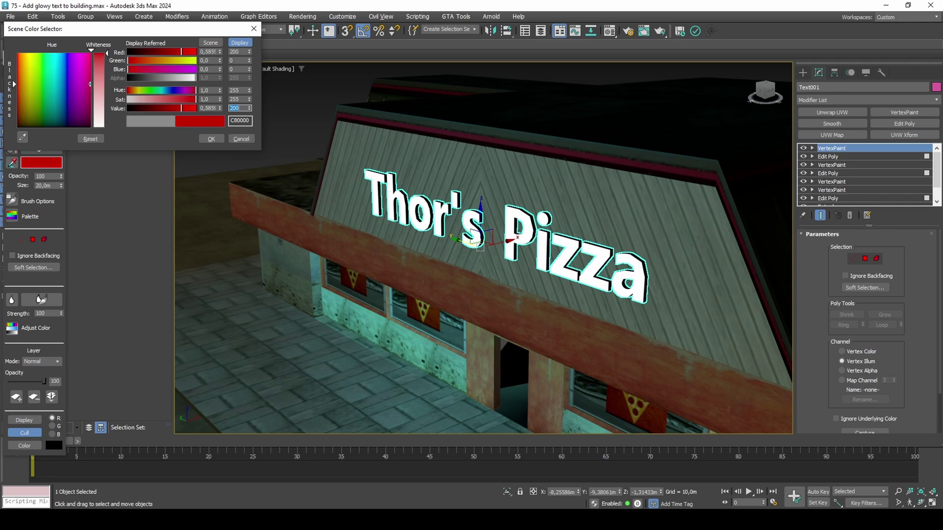
{"action": "left_click", "coordinate": [207, 140]}
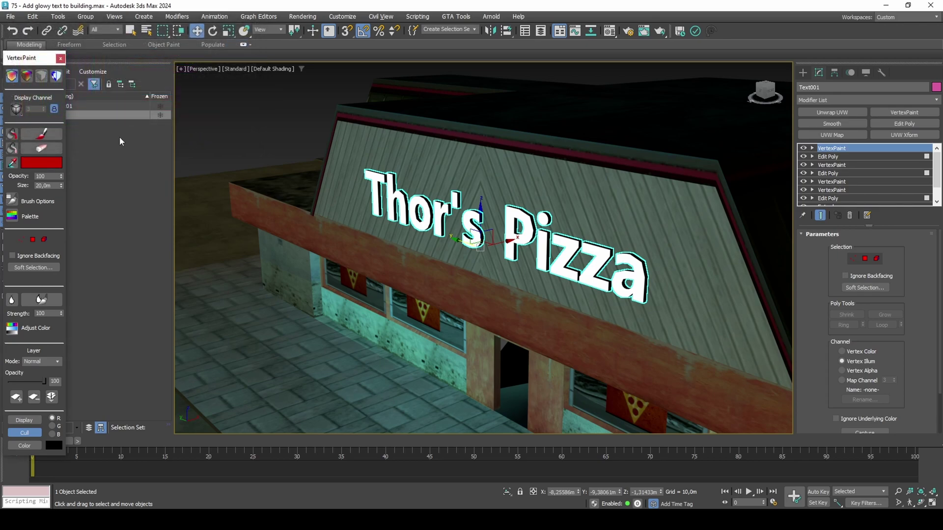
{"action": "left_click", "coordinate": [15, 141]}
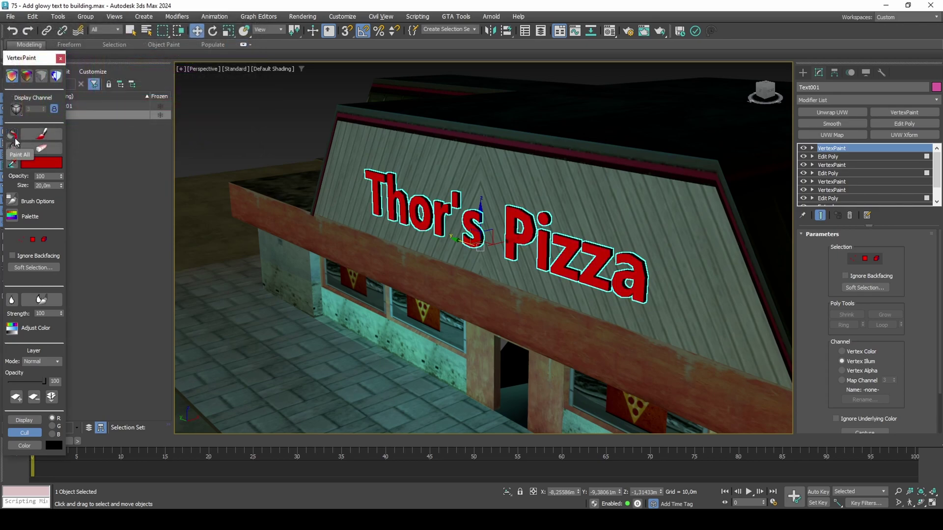
{"action": "left_click", "coordinate": [378, 132]}
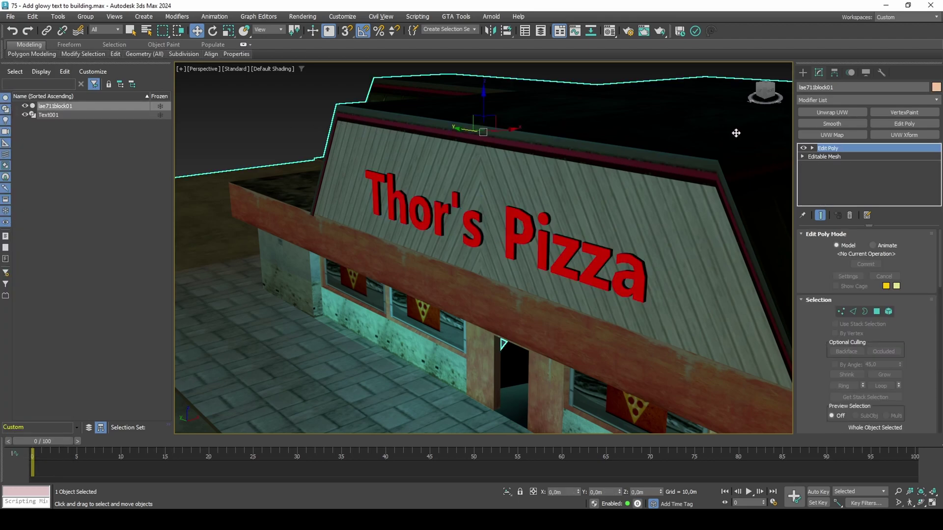
Step: Select the five sign-face roof polygons and detach them as Object001
{"action": "key", "text": "4"}
{"action": "left_click", "coordinate": [680, 229]}
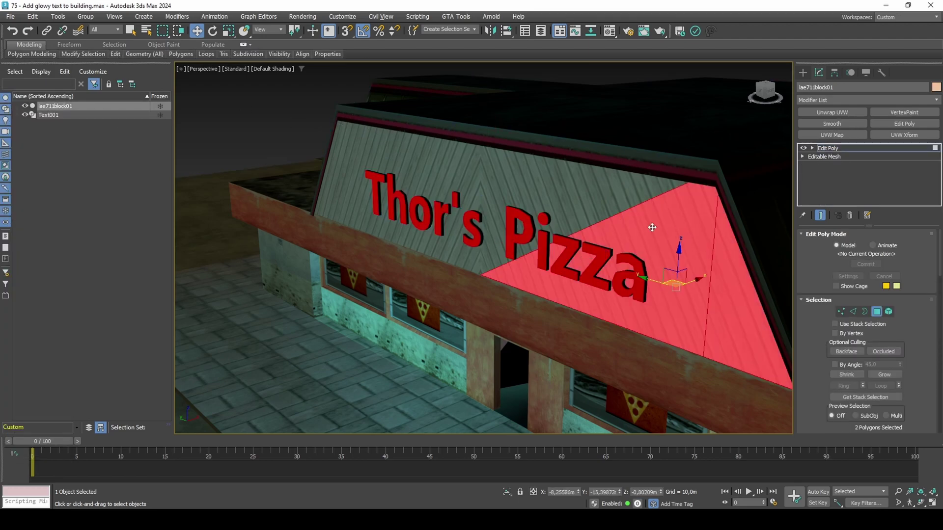
{"action": "left_click", "coordinate": [592, 198], "text": "ctrl"}
{"action": "left_click", "coordinate": [475, 199], "text": "ctrl"}
{"action": "left_click", "coordinate": [390, 170], "text": "ctrl"}
{"action": "left_click", "coordinate": [336, 190], "text": "ctrl"}
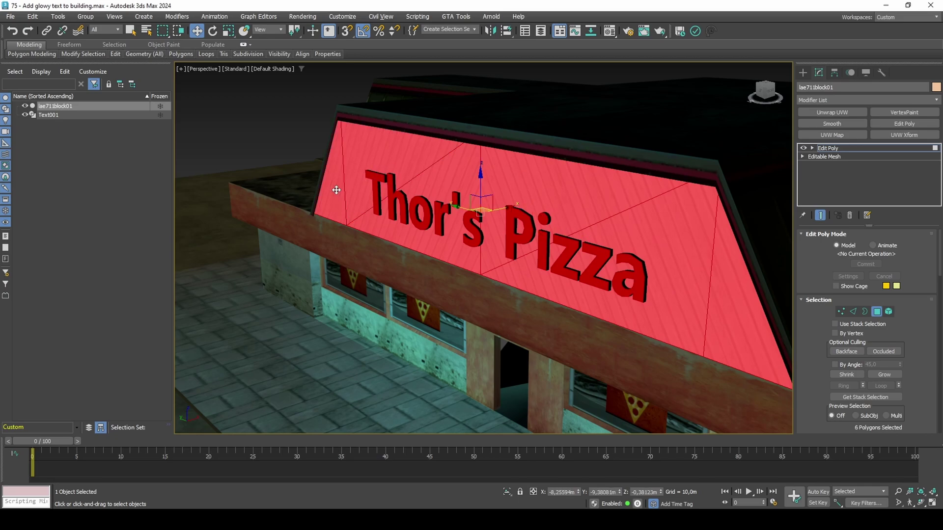
{"action": "key", "text": "F2"}
{"action": "scroll", "coordinate": [918, 345], "scroll_direction": "down", "scroll_amount": 10}
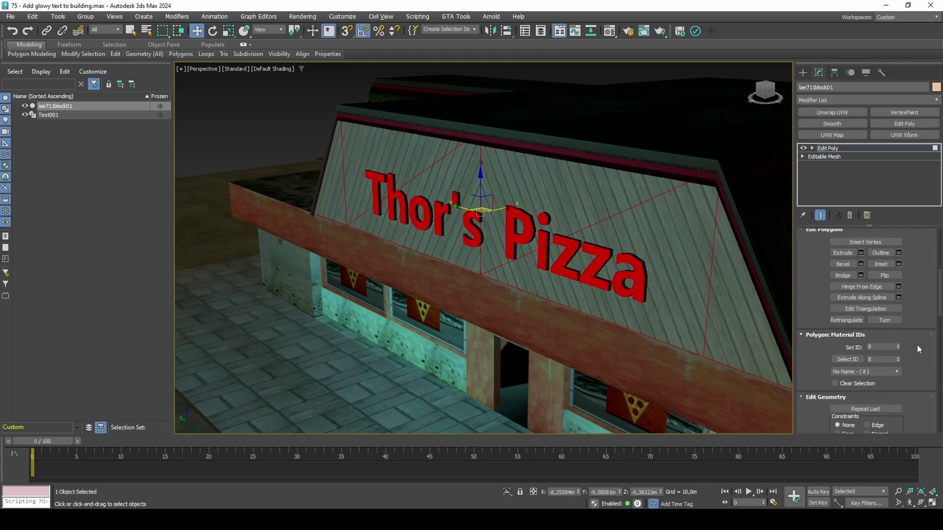
{"action": "left_click", "coordinate": [899, 396]}
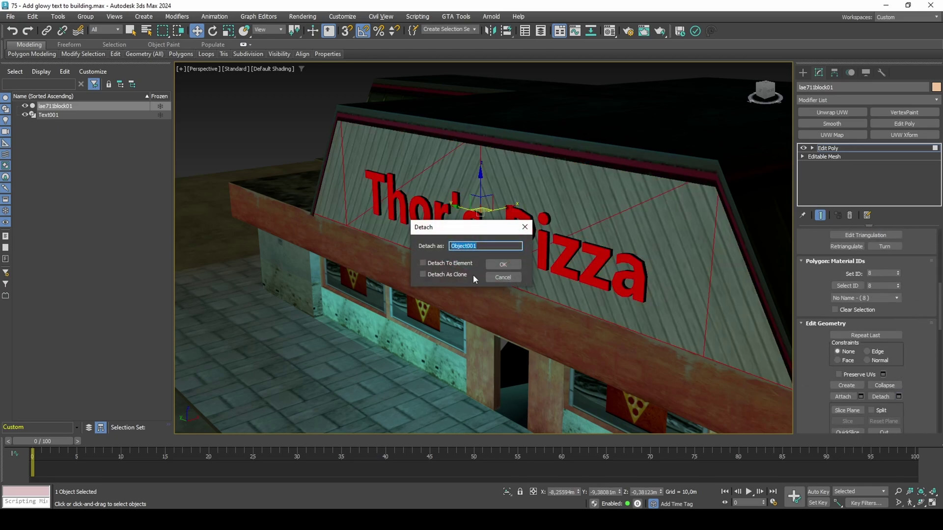
{"action": "left_click", "coordinate": [502, 265]}
Step: Add a Retopology modifier to Object001 and compute an evenly divided mesh
{"action": "left_click", "coordinate": [547, 196]}
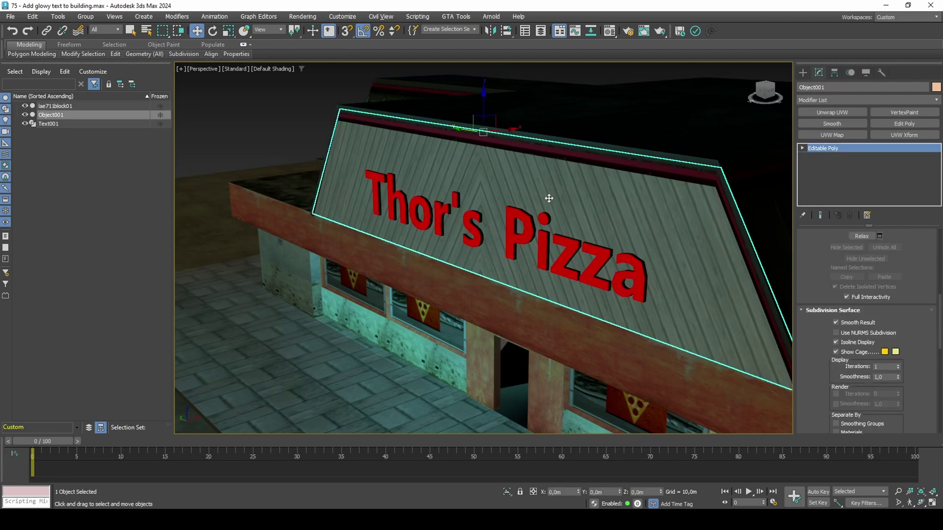
{"action": "left_click", "coordinate": [857, 101]}
{"action": "type", "text": "ret"}
{"action": "left_click", "coordinate": [839, 120]}
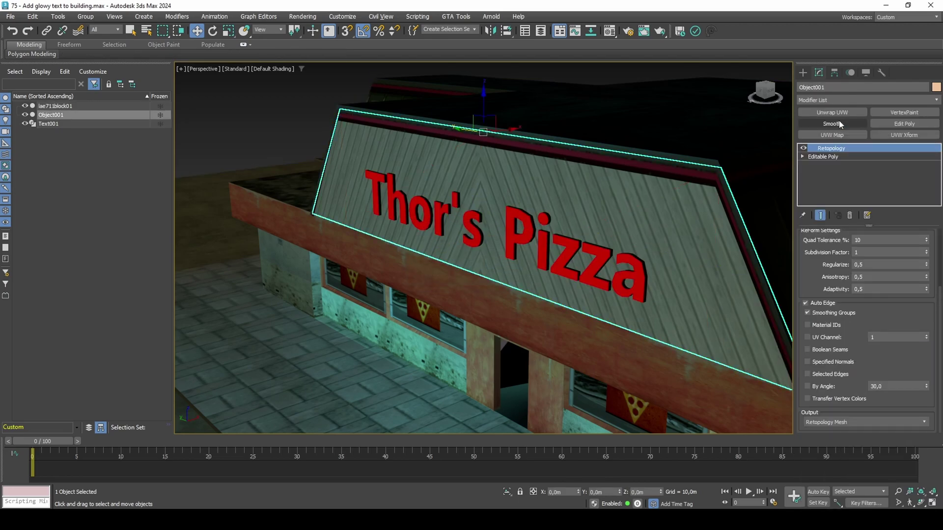
{"action": "scroll", "coordinate": [847, 282], "scroll_direction": "up", "scroll_amount": 3}
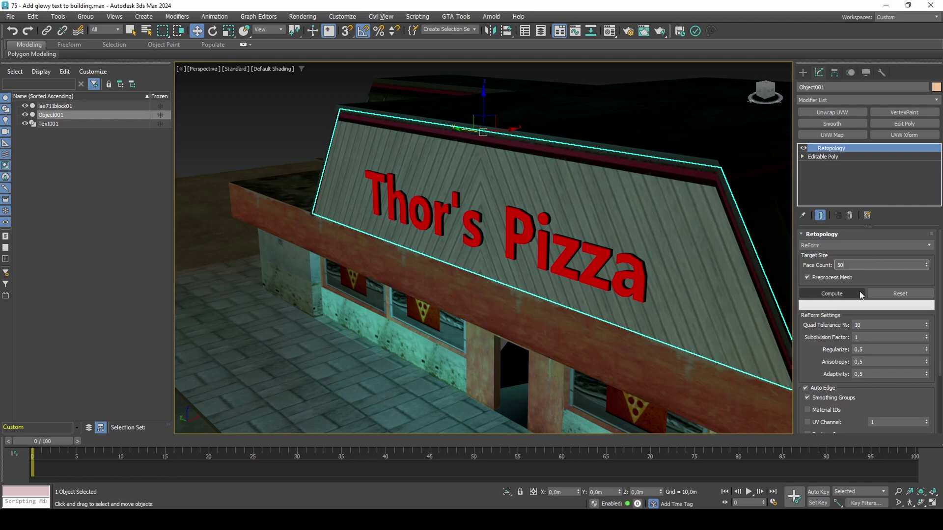
{"action": "scroll", "coordinate": [840, 376], "scroll_direction": "down", "scroll_amount": 2}
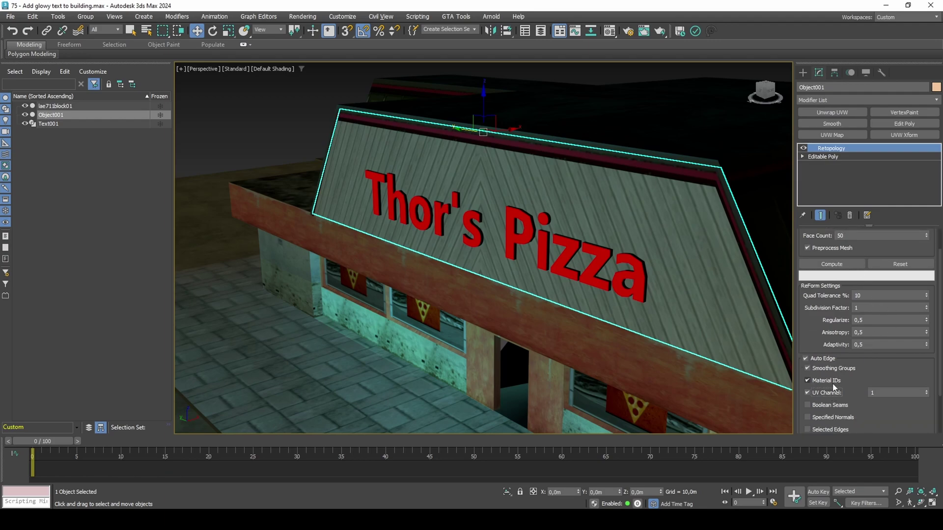
{"action": "scroll", "coordinate": [834, 388], "scroll_direction": "down", "scroll_amount": 4}
{"action": "scroll", "coordinate": [824, 326], "scroll_direction": "up", "scroll_amount": 6}
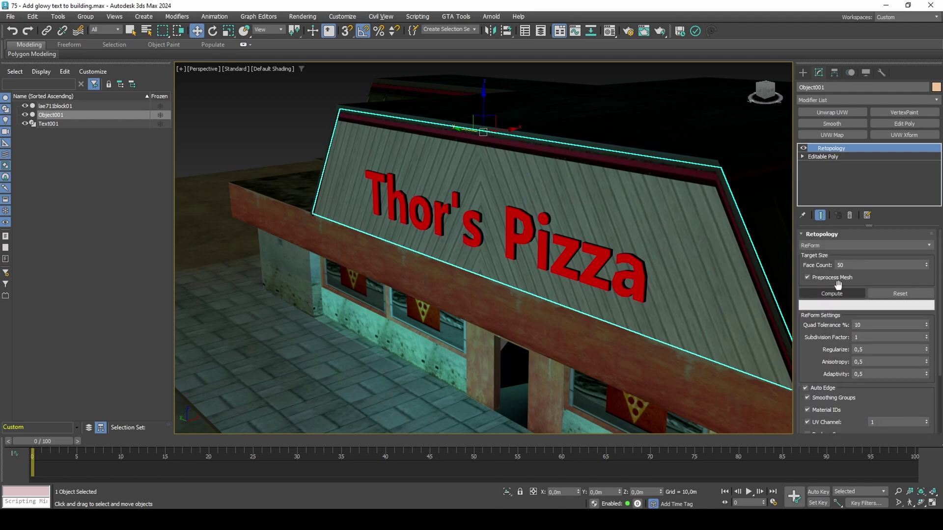
{"action": "left_click", "coordinate": [840, 292]}
Step: Add a VertexPaint modifier to the sign face and fill its Vertex Illum channel with dark red
{"action": "left_click", "coordinate": [879, 114]}
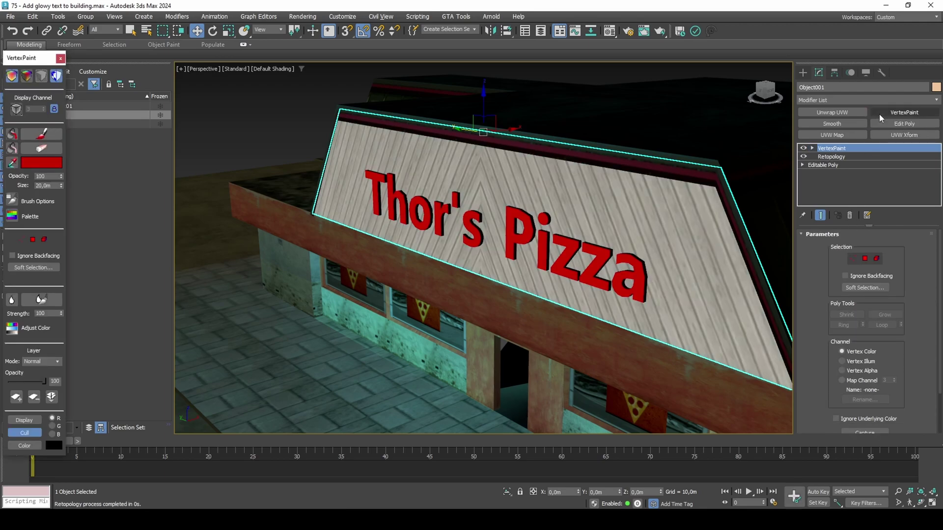
{"action": "left_click", "coordinate": [842, 361]}
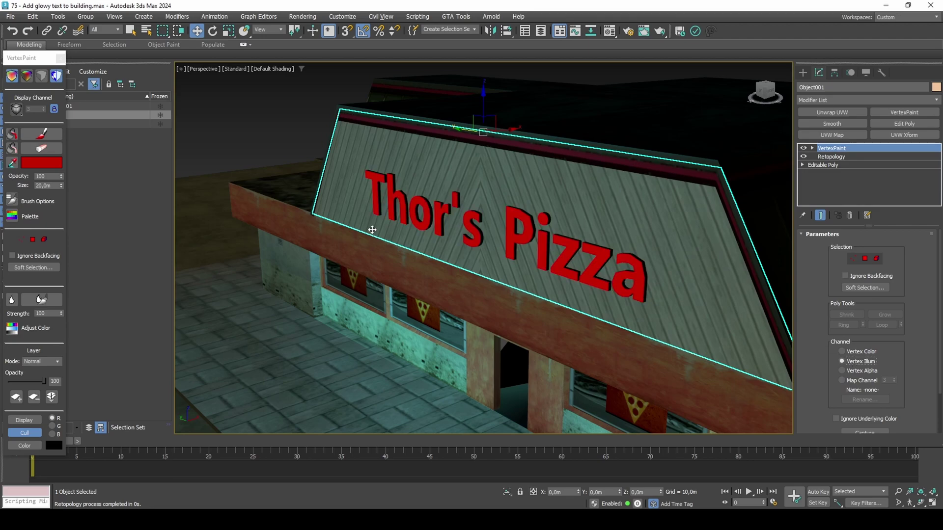
{"action": "left_click", "coordinate": [46, 164]}
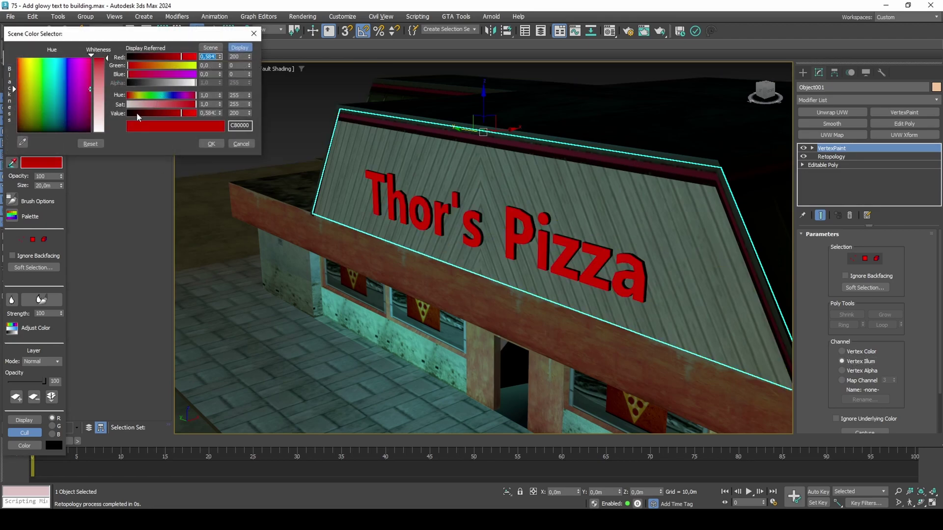
{"action": "left_click_drag", "start_coordinate": [137, 113], "coordinate": [144, 113]}
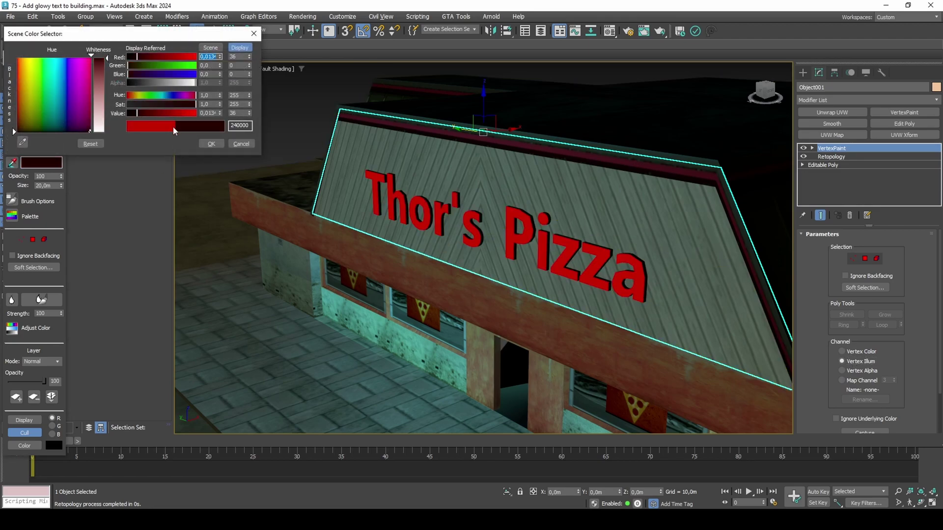
{"action": "left_click", "coordinate": [211, 143]}
{"action": "left_click", "coordinate": [14, 135]}
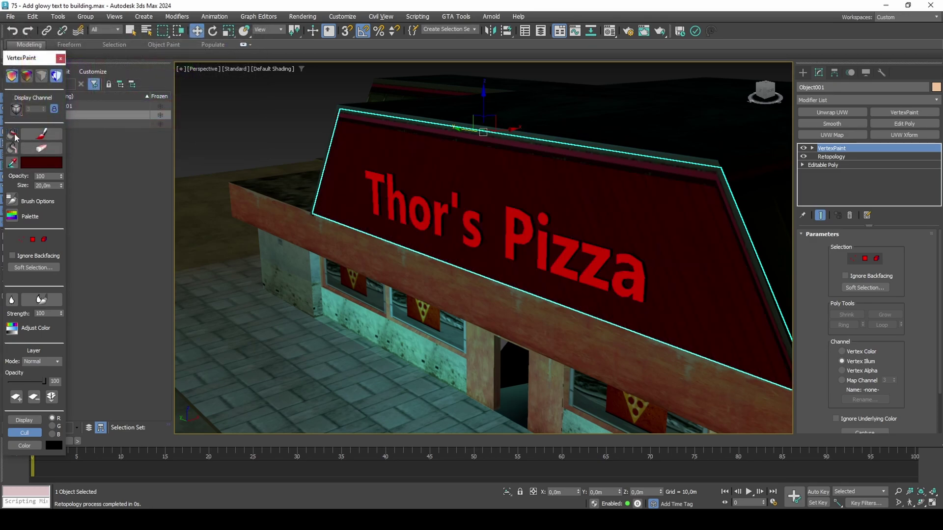
{"action": "mouse_move", "coordinate": [407, 180]}
{"action": "middle_mouse_down", "text": "alt"}
{"action": "mouse_move", "coordinate": [436, 170]}
{"action": "mouse_move", "coordinate": [423, 172]}
{"action": "middle_mouse_up", "text": "alt"}
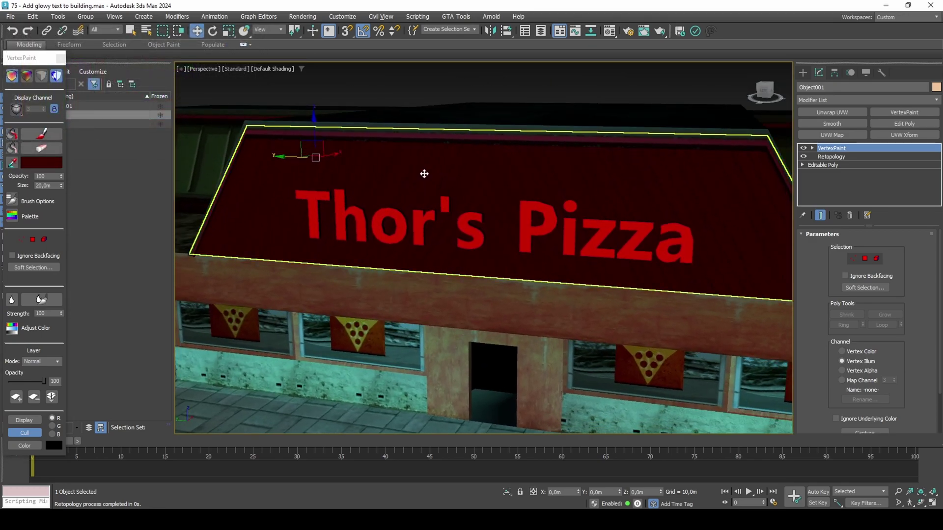
{"action": "left_click", "coordinate": [46, 163]}
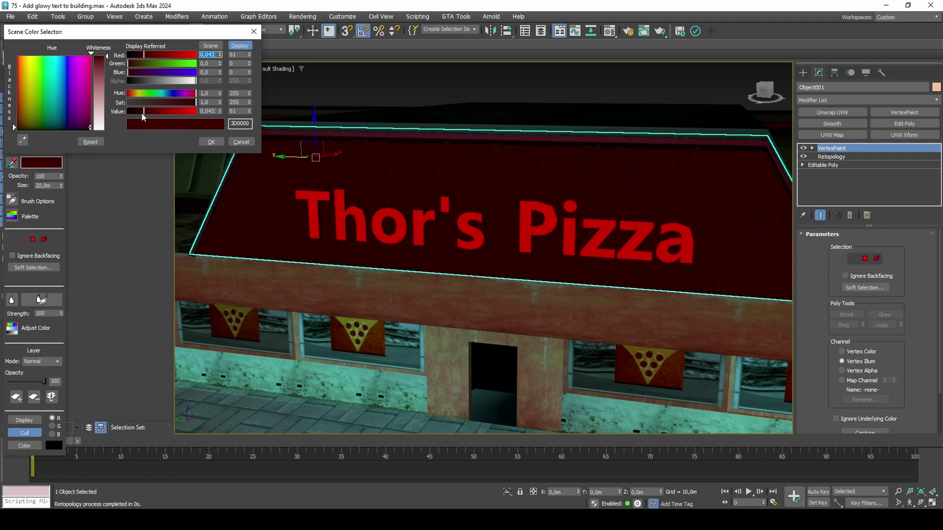
{"action": "left_click", "coordinate": [211, 142]}
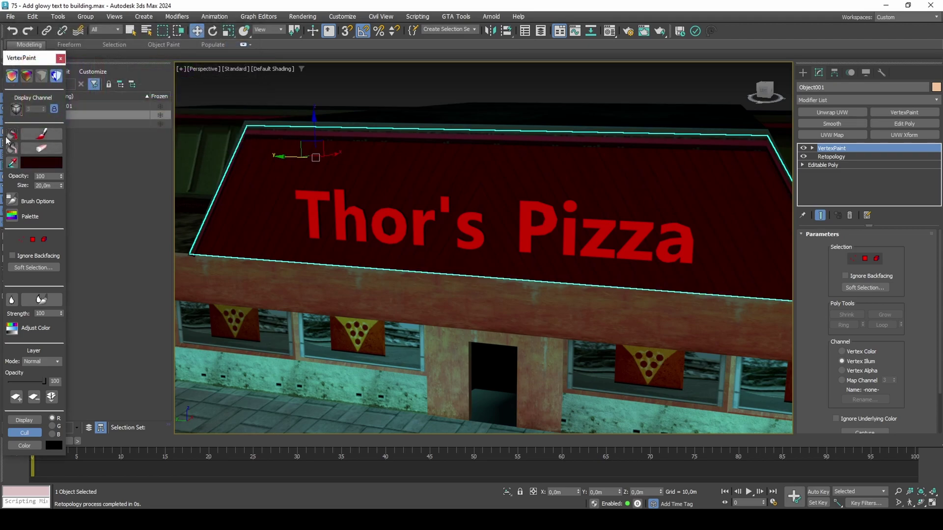
{"action": "left_click", "coordinate": [52, 161]}
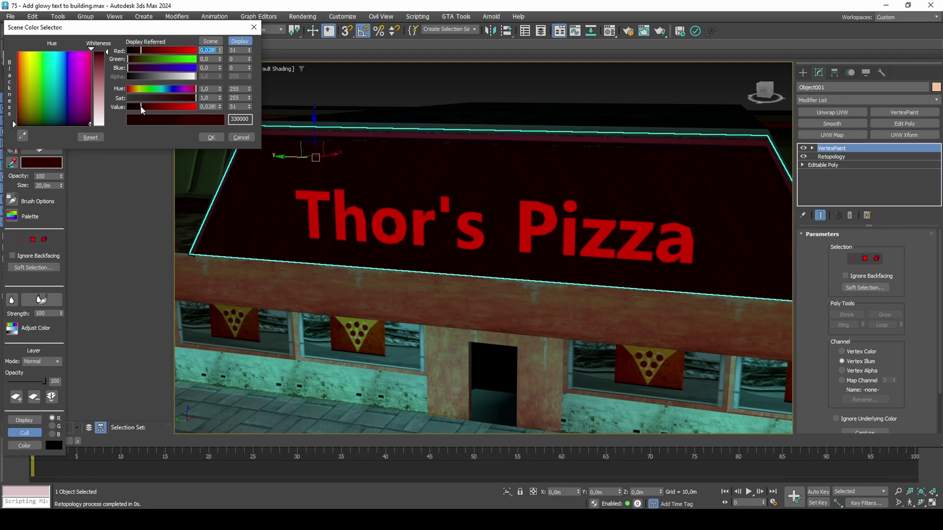
{"action": "left_click", "coordinate": [206, 138]}
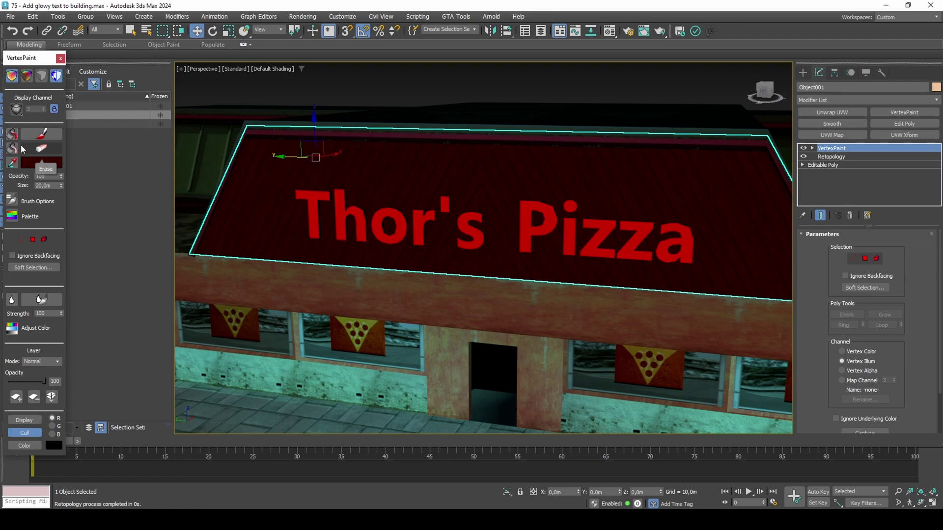
Step: Add a second VertexPaint layer on Vertex Illum with a bright red paint colour
{"action": "left_click", "coordinate": [904, 112]}
{"action": "left_click", "coordinate": [860, 361]}
{"action": "key", "text": "F4"}
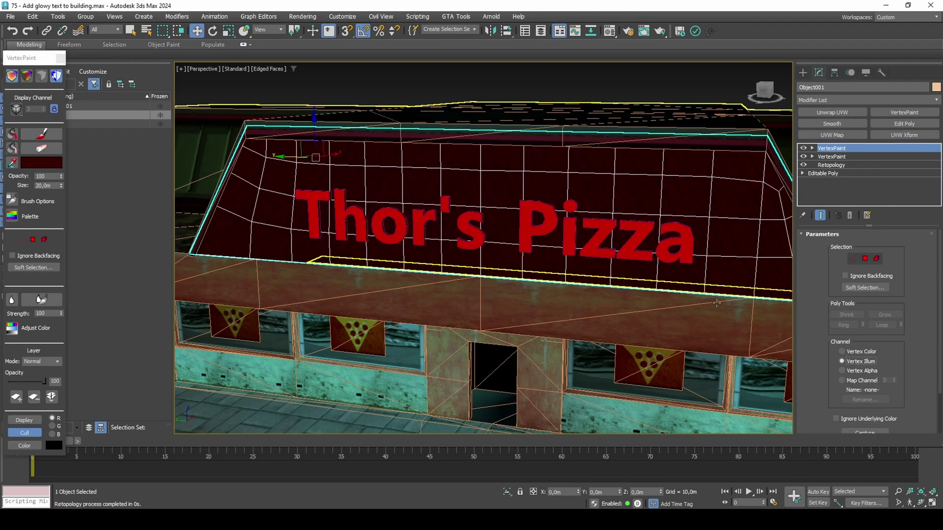
{"action": "left_click", "coordinate": [55, 166]}
{"action": "left_click_drag", "start_coordinate": [162, 115], "coordinate": [192, 115]}
{"action": "left_click", "coordinate": [206, 142]}
Step: Brush a red glow around the Thor's Pizza letters with a brush radius of about 8 m
{"action": "left_click", "coordinate": [44, 134]}
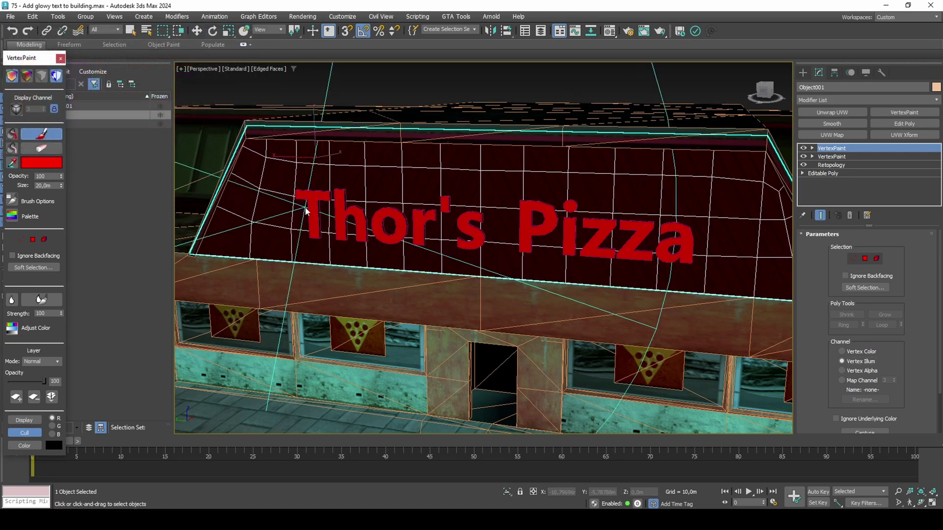
{"action": "mouse_move", "coordinate": [313, 201]}
{"action": "left_mouse_down", "text": "ctrl+shift"}
{"action": "mouse_move", "coordinate": [301, 270]}
{"action": "mouse_move", "coordinate": [312, 217]}
{"action": "mouse_move", "coordinate": [294, 188]}
{"action": "mouse_move", "coordinate": [291, 211]}
{"action": "mouse_move", "coordinate": [689, 241]}
{"action": "left_mouse_up", "text": "ctrl+shift"}
{"action": "middle_click_drag", "start_coordinate": [668, 236], "coordinate": [663, 234], "text": "alt"}
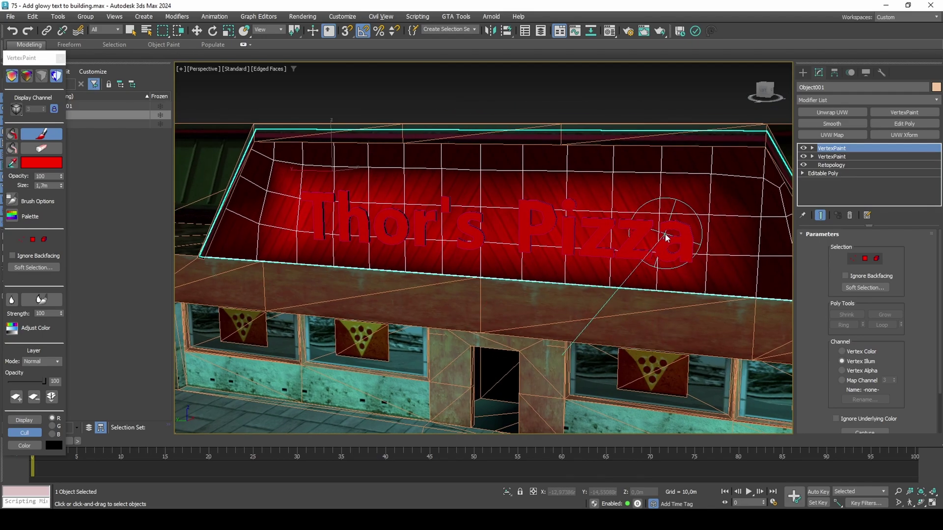
{"action": "right_click", "coordinate": [662, 234]}
{"action": "key", "text": "w"}
{"action": "key", "text": "F4"}
{"action": "mouse_move", "coordinate": [548, 212]}
{"action": "middle_mouse_down", "text": "alt"}
{"action": "mouse_move", "coordinate": [516, 221]}
{"action": "mouse_move", "coordinate": [527, 220]}
{"action": "middle_mouse_up", "text": "alt"}
{"action": "scroll", "coordinate": [506, 223], "scroll_direction": "down", "scroll_amount": 1}
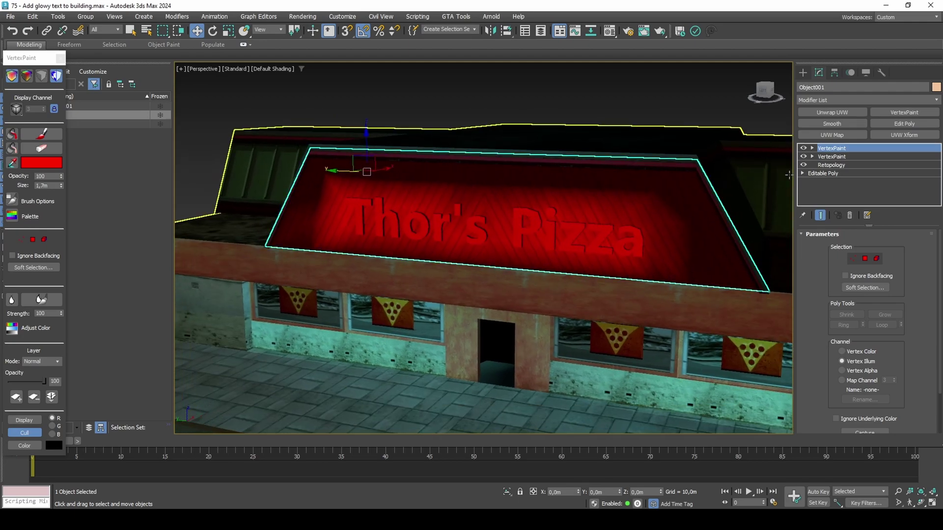
Step: Lower the dark red base layer's opacity to 78 so the roof planks show, and reset the paint colour to dark red
{"action": "left_click", "coordinate": [835, 159]}
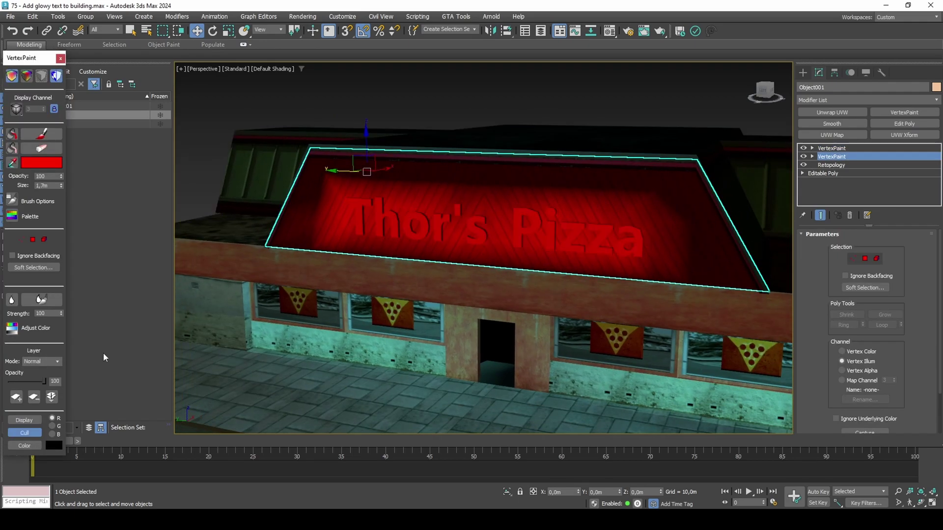
{"action": "mouse_move", "coordinate": [42, 381]}
{"action": "left_mouse_down"}
{"action": "mouse_move", "coordinate": [17, 381]}
{"action": "mouse_move", "coordinate": [34, 381]}
{"action": "left_mouse_up"}
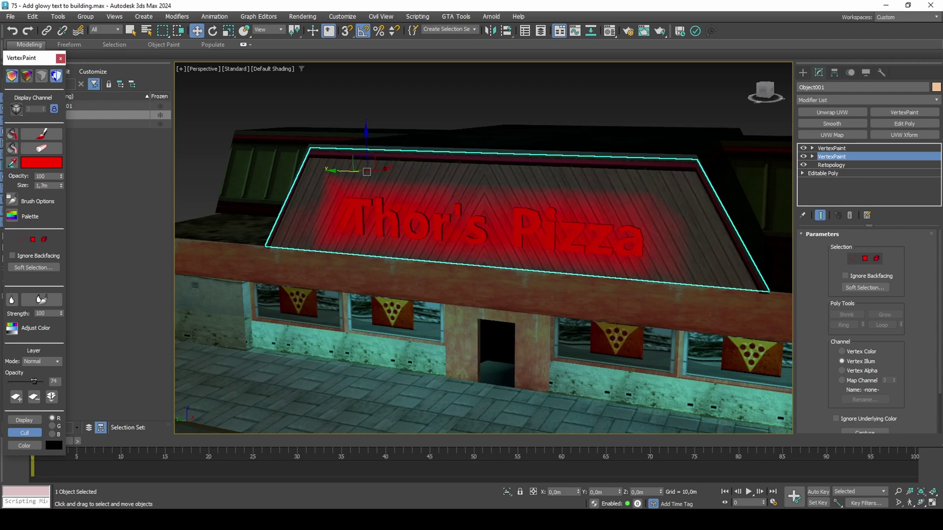
{"action": "left_click", "coordinate": [42, 163]}
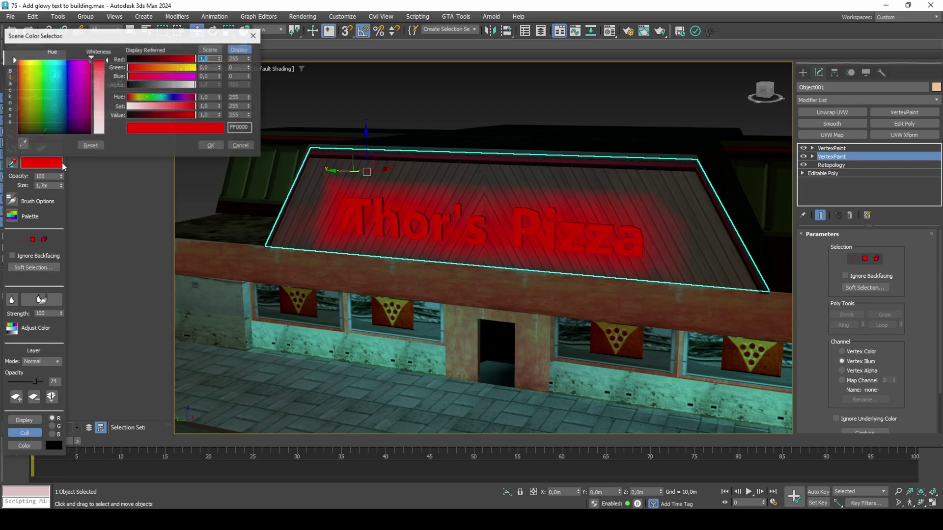
{"action": "left_click", "coordinate": [147, 115]}
{"action": "left_click", "coordinate": [211, 145]}
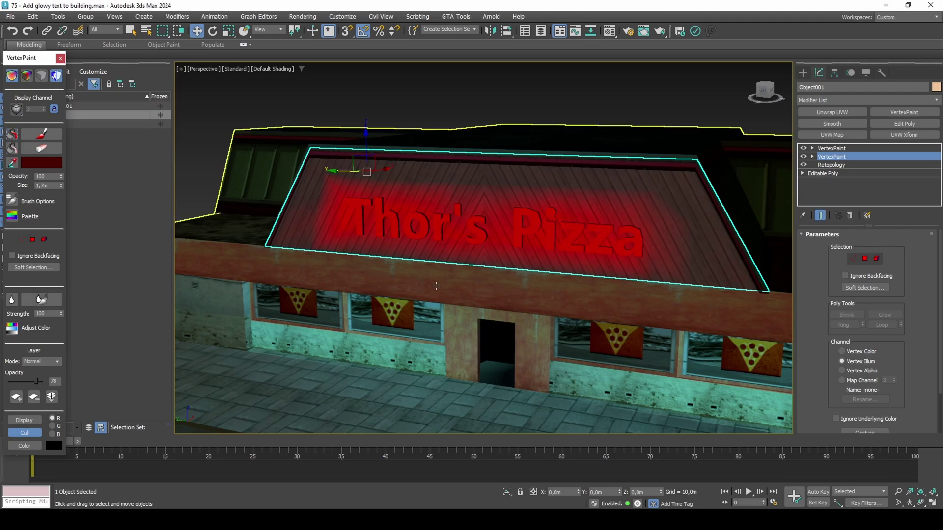
{"action": "mouse_move", "coordinate": [437, 295]}
{"action": "middle_mouse_down", "text": "alt"}
{"action": "mouse_move", "coordinate": [479, 270]}
{"action": "mouse_move", "coordinate": [533, 258]}
{"action": "mouse_move", "coordinate": [445, 281]}
{"action": "middle_mouse_up", "text": "alt"}
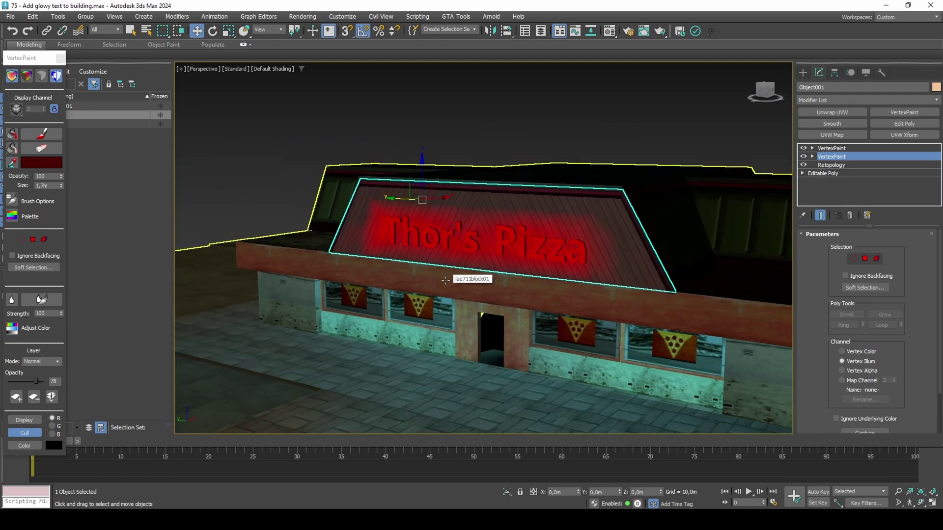
Step: Create a standard Omni light snapped in front of the storefront, then raise it and move it outward
{"action": "left_click", "coordinate": [801, 73]}
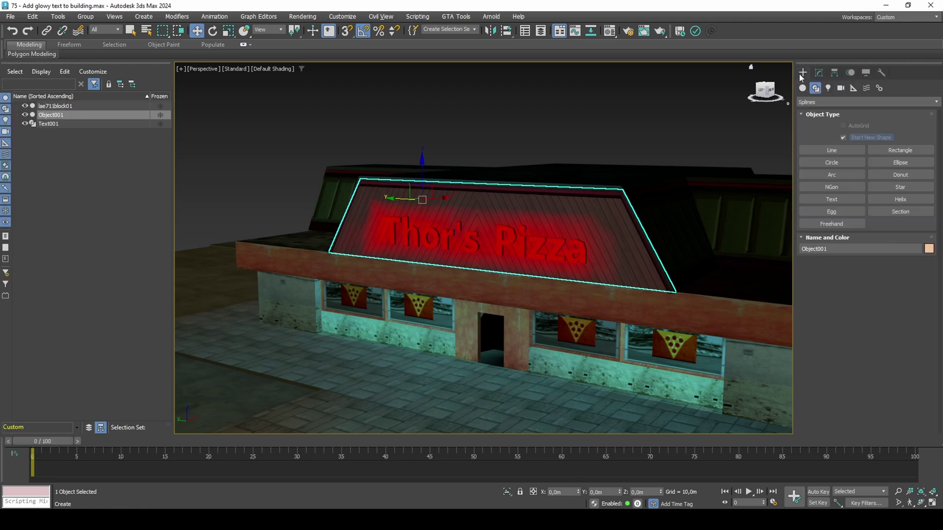
{"action": "left_click", "coordinate": [828, 88]}
{"action": "left_click", "coordinate": [867, 101]}
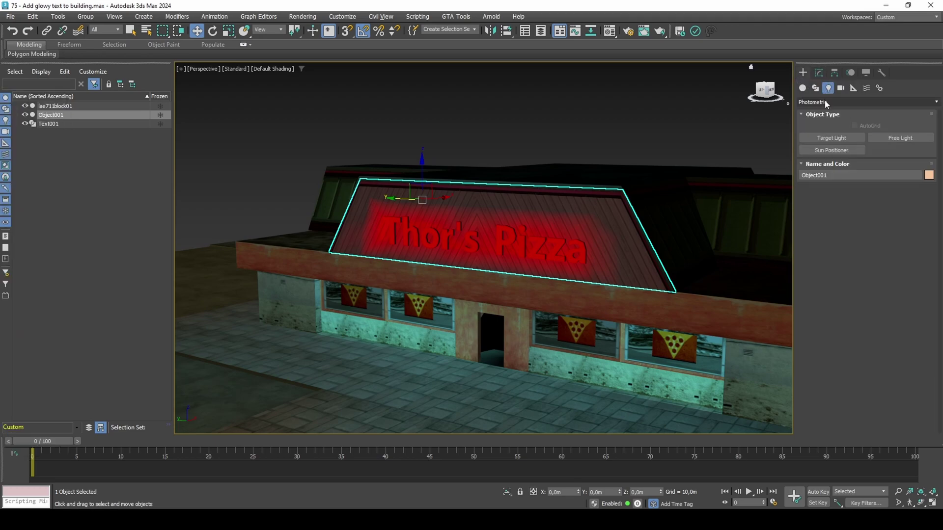
{"action": "left_click", "coordinate": [816, 117]}
{"action": "left_click", "coordinate": [832, 162]}
{"action": "scroll", "coordinate": [516, 236], "scroll_direction": "down", "scroll_amount": 5}
{"action": "middle_click_drag", "start_coordinate": [515, 236], "coordinate": [505, 269], "text": "alt"}
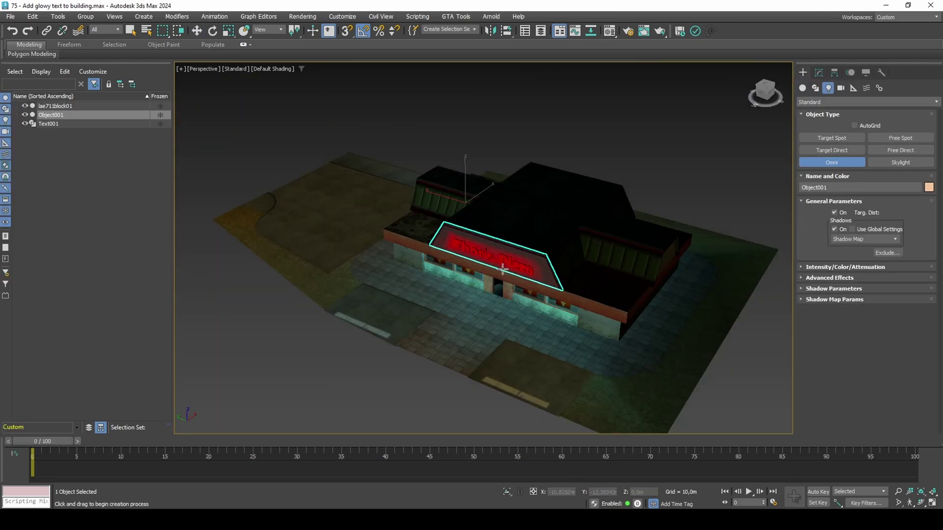
{"action": "key", "text": "s"}
{"action": "left_click", "coordinate": [477, 309]}
{"action": "key", "text": "w"}
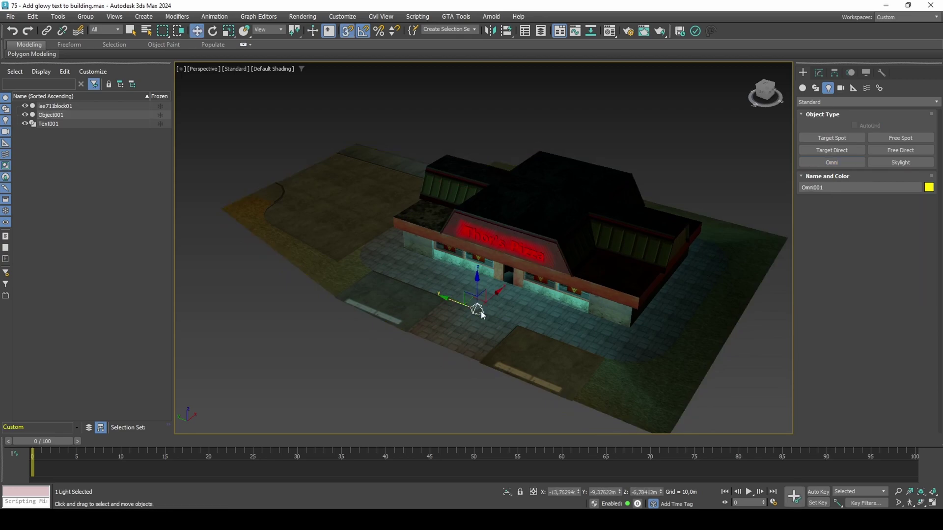
{"action": "key", "text": "s"}
{"action": "middle_click_drag", "start_coordinate": [479, 309], "coordinate": [477, 287], "text": "alt"}
{"action": "left_click_drag", "start_coordinate": [477, 286], "coordinate": [479, 266]}
{"action": "middle_click_drag", "start_coordinate": [480, 267], "coordinate": [481, 278], "text": "alt"}
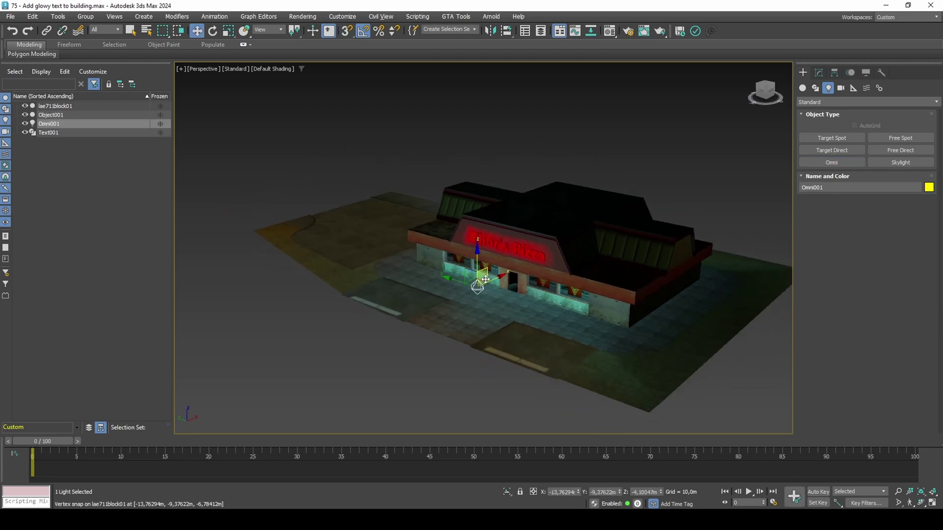
{"action": "left_click_drag", "start_coordinate": [494, 278], "coordinate": [465, 313]}
{"action": "key", "text": "F4"}
{"action": "key", "text": "F4"}
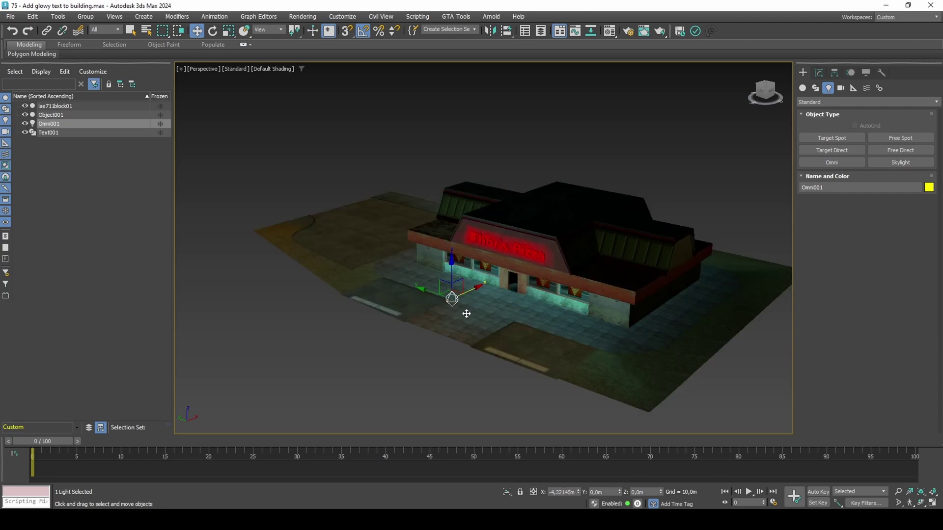
{"action": "middle_click_drag", "start_coordinate": [465, 312], "coordinate": [491, 308], "text": "alt"}
{"action": "scroll", "coordinate": [485, 306], "scroll_direction": "up", "scroll_amount": 1}
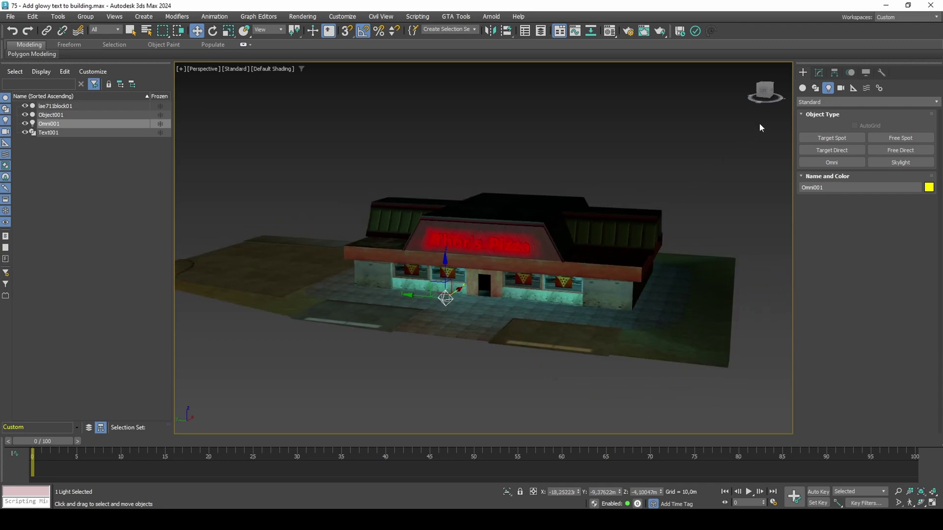
Step: Set the omni light's colour to pure red
{"action": "left_click", "coordinate": [817, 77]}
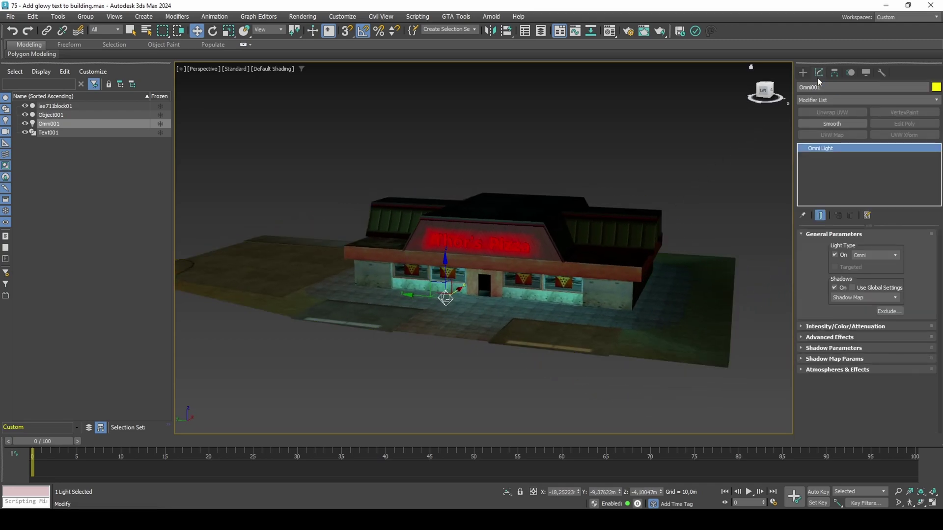
{"action": "left_click", "coordinate": [818, 327]}
{"action": "left_click", "coordinate": [892, 312]}
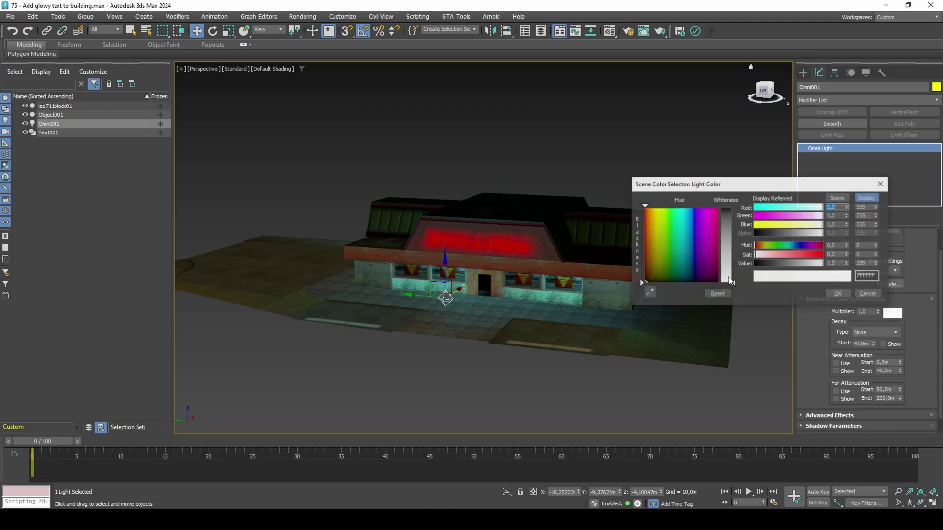
{"action": "left_click", "coordinate": [641, 205]}
{"action": "left_click", "coordinate": [838, 294]}
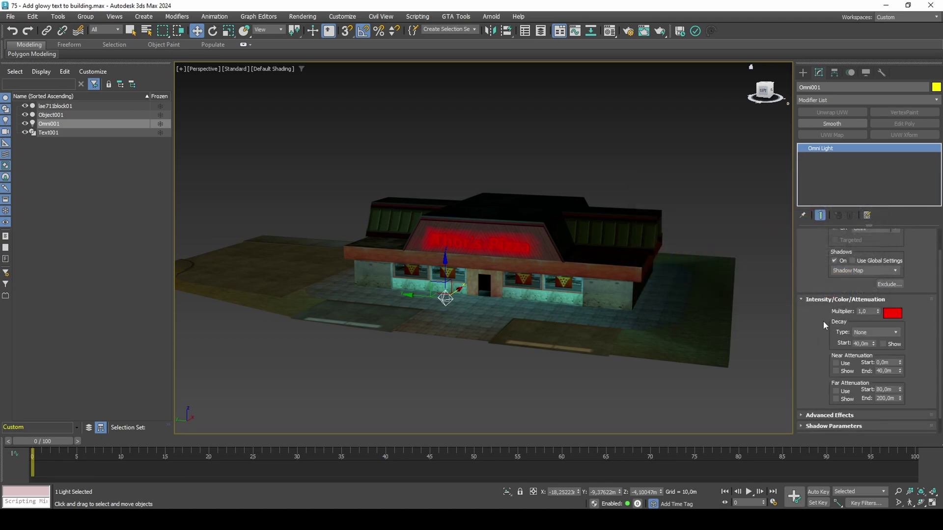
Step: Enable and show Far Attenuation with Start 4 m and End 24 m
{"action": "scroll", "coordinate": [823, 320], "scroll_direction": "down", "scroll_amount": 1}
{"action": "left_click", "coordinate": [836, 372]}
{"action": "left_click", "coordinate": [837, 380]}
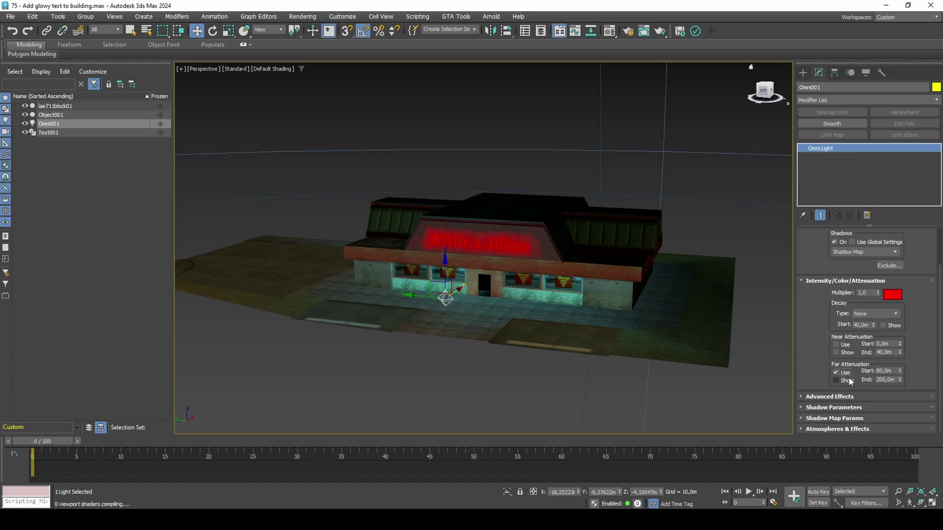
{"action": "middle_click_drag", "start_coordinate": [676, 330], "coordinate": [713, 344], "text": "alt"}
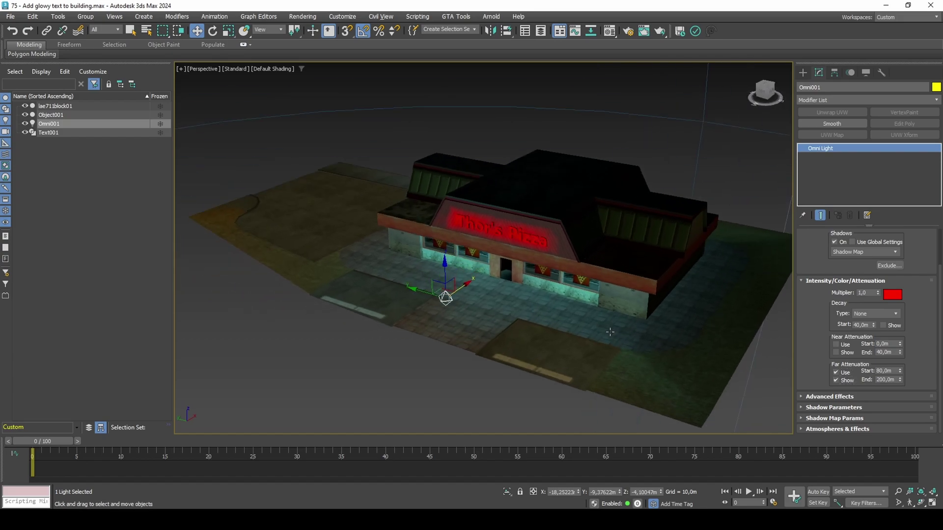
{"action": "double_click", "coordinate": [886, 372]}
{"action": "type", "text": "4"}
{"action": "double_click", "coordinate": [886, 380]}
{"action": "type", "text": "16"}
{"action": "middle_click_drag", "start_coordinate": [584, 275], "coordinate": [583, 296], "text": "alt"}
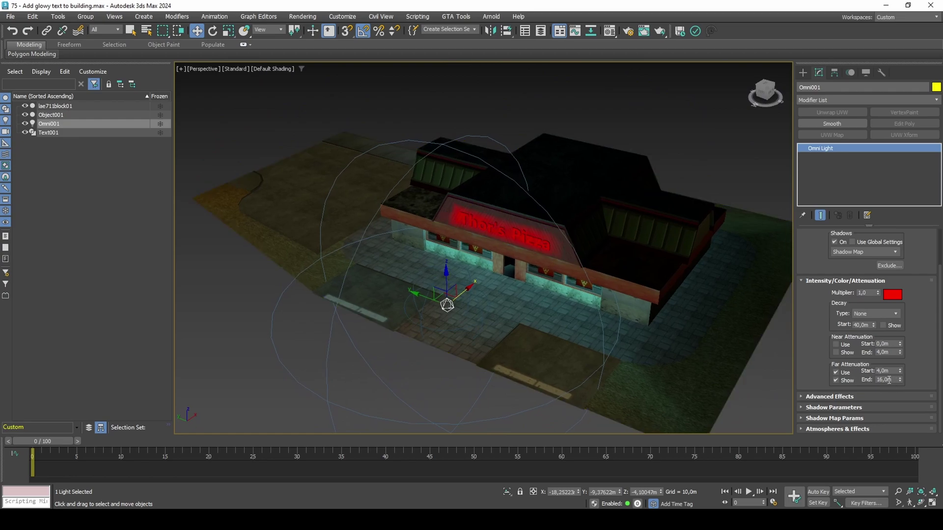
{"action": "key", "text": "Return"}
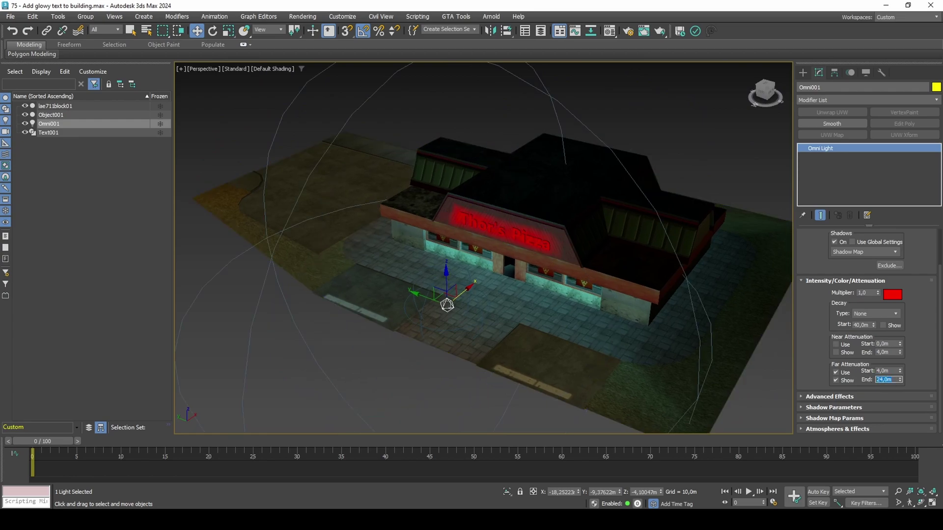
Step: Add a VertexPaint modifier to the lae711block01 building and bake the red lighting into Vertex Illum
{"action": "left_click", "coordinate": [674, 317]}
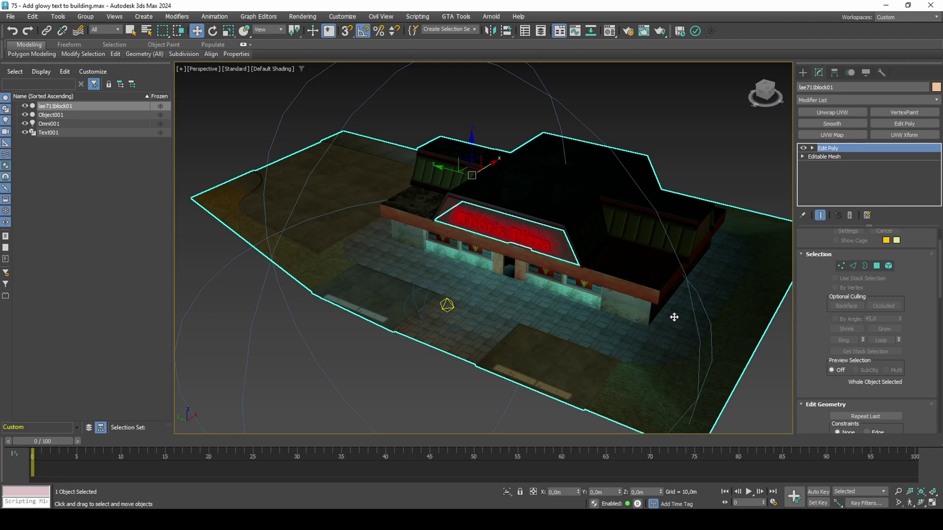
{"action": "left_click", "coordinate": [904, 112]}
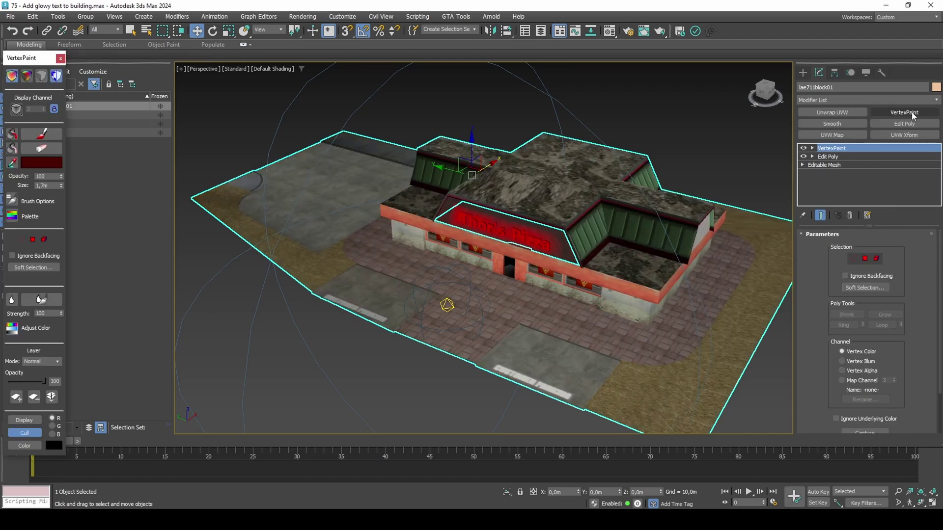
{"action": "left_click", "coordinate": [860, 362]}
{"action": "scroll", "coordinate": [895, 363], "scroll_direction": "down", "scroll_amount": 3}
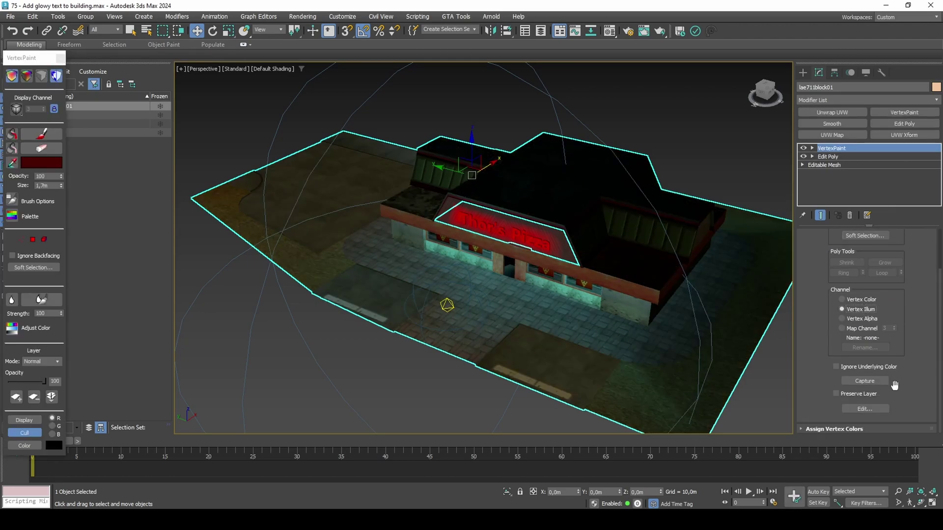
{"action": "left_click", "coordinate": [872, 429]}
{"action": "scroll", "coordinate": [915, 339], "scroll_direction": "down", "scroll_amount": 2}
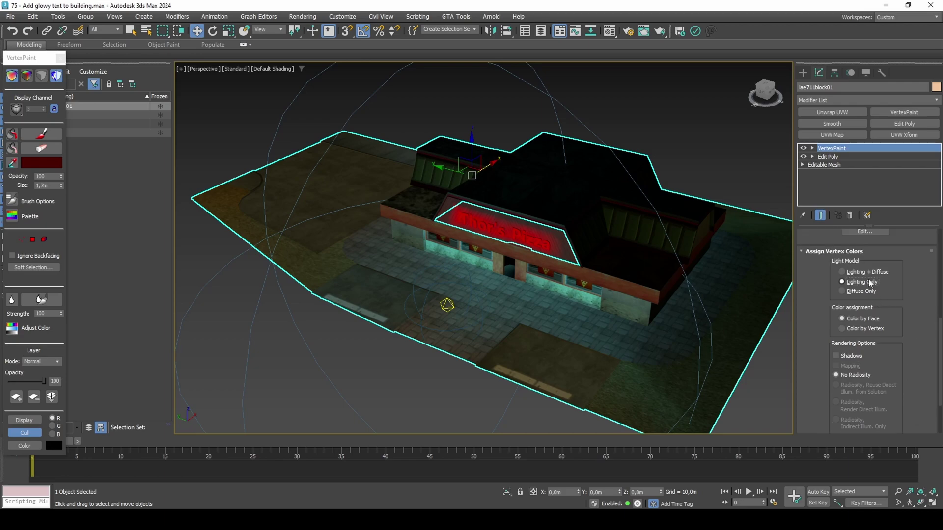
{"action": "scroll", "coordinate": [916, 337], "scroll_direction": "down", "scroll_amount": 2}
{"action": "scroll", "coordinate": [915, 337], "scroll_direction": "down", "scroll_amount": 1}
{"action": "left_click", "coordinate": [865, 413]}
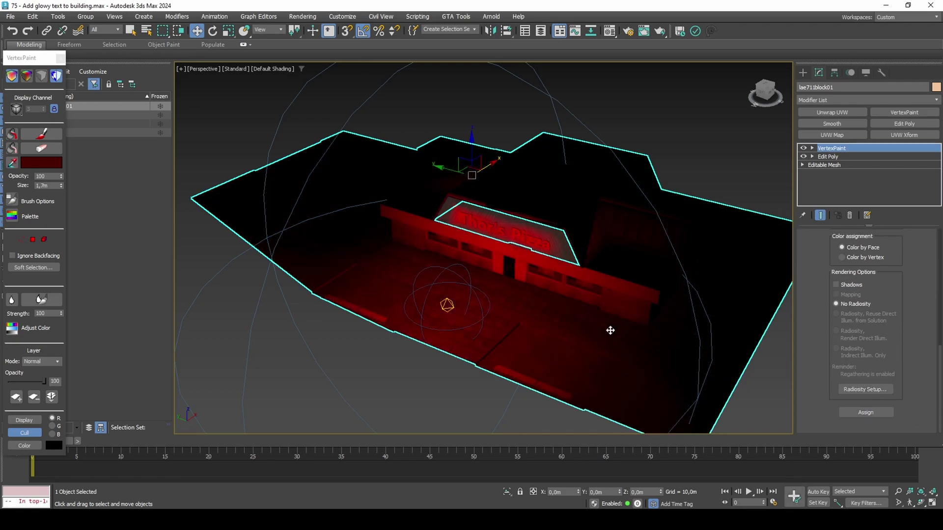
{"action": "middle_click_drag", "start_coordinate": [610, 328], "coordinate": [604, 308]}
{"action": "scroll", "coordinate": [598, 276], "scroll_direction": "up", "scroll_amount": 2}
{"action": "middle_click_drag", "start_coordinate": [597, 275], "coordinate": [579, 279], "text": "alt"}
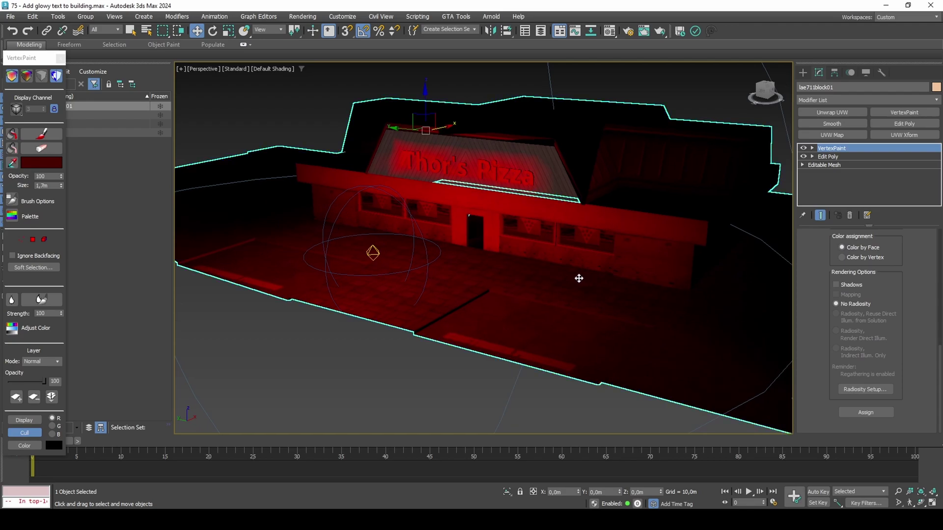
Step: Blend the baked lighting layer in Hue mode at 19 opacity
{"action": "left_click", "coordinate": [62, 362]}
{"action": "left_click", "coordinate": [34, 460]}
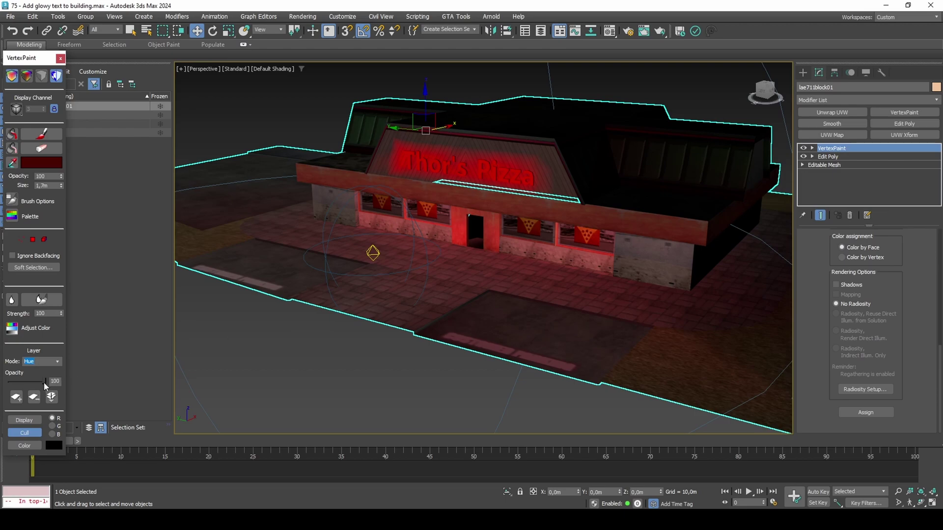
{"action": "mouse_move", "coordinate": [46, 382]}
{"action": "left_mouse_down"}
{"action": "mouse_move", "coordinate": [12, 381]}
{"action": "mouse_move", "coordinate": [75, 378]}
{"action": "mouse_move", "coordinate": [8, 380]}
{"action": "mouse_move", "coordinate": [50, 379]}
{"action": "left_mouse_up"}
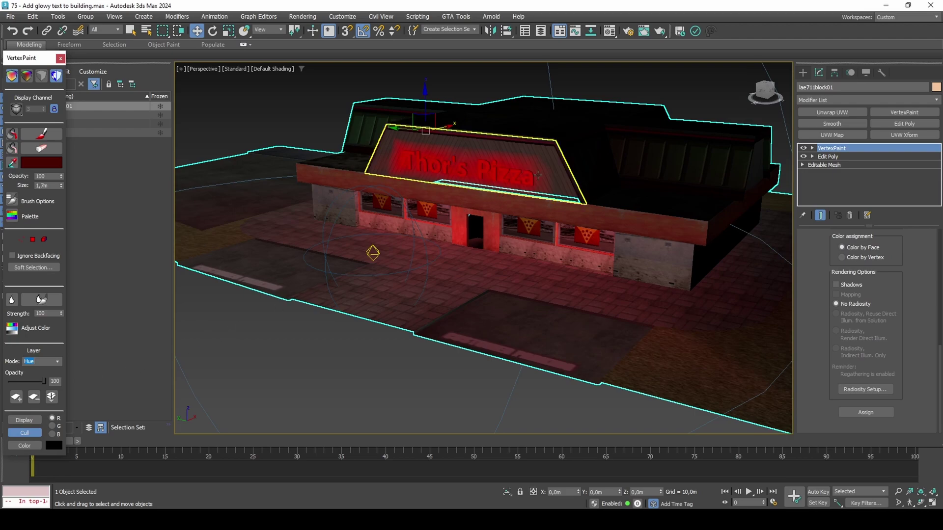
{"action": "left_click", "coordinate": [552, 168]}
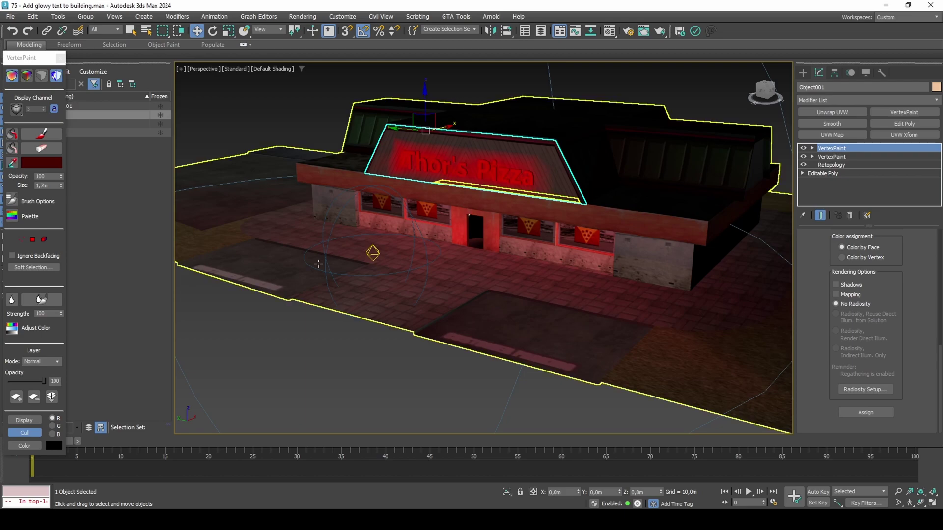
Step: Blur the red glow around the sign's lettering several times at strength 31
{"action": "left_click_drag", "start_coordinate": [61, 314], "coordinate": [55, 348]}
{"action": "left_click", "coordinate": [11, 299]}
{"action": "left_click", "coordinate": [12, 301]}
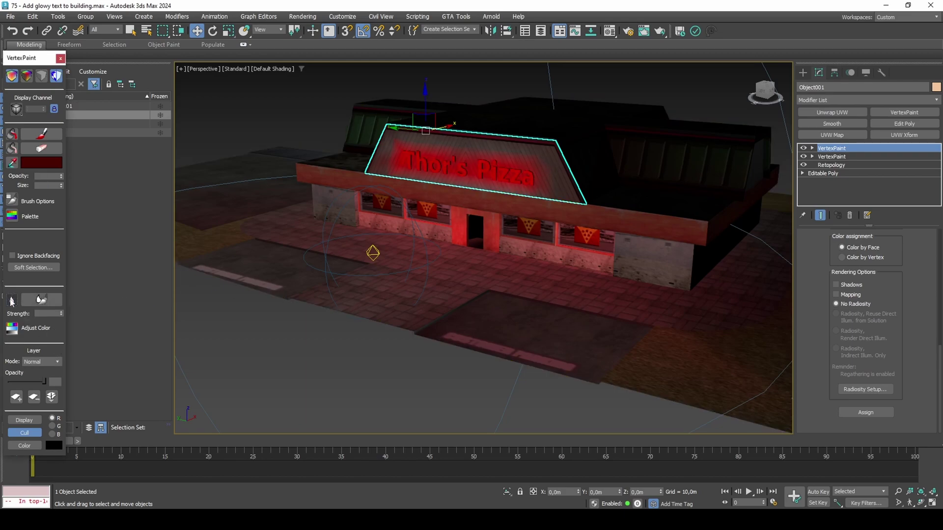
{"action": "left_click", "coordinate": [11, 301]}
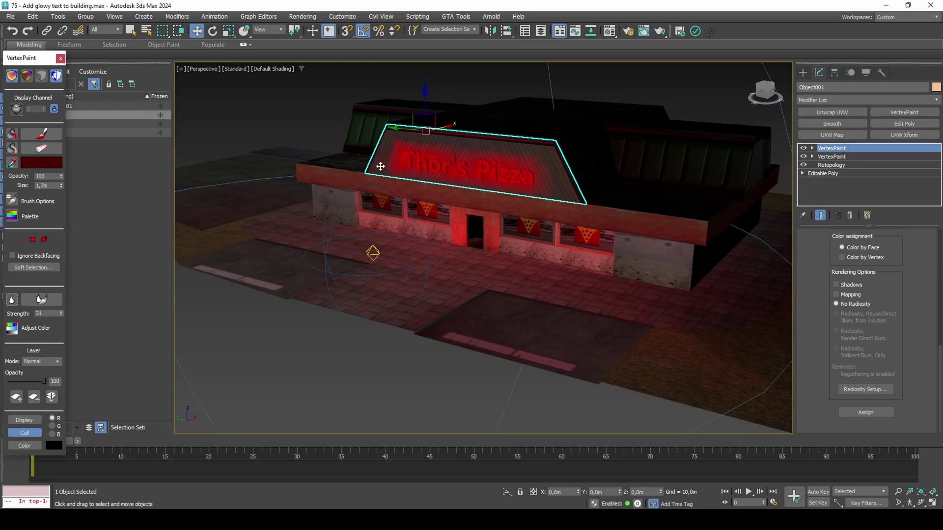
{"action": "scroll", "coordinate": [420, 153], "scroll_direction": "up", "scroll_amount": 6}
{"action": "middle_click_drag", "start_coordinate": [428, 154], "coordinate": [393, 200]}
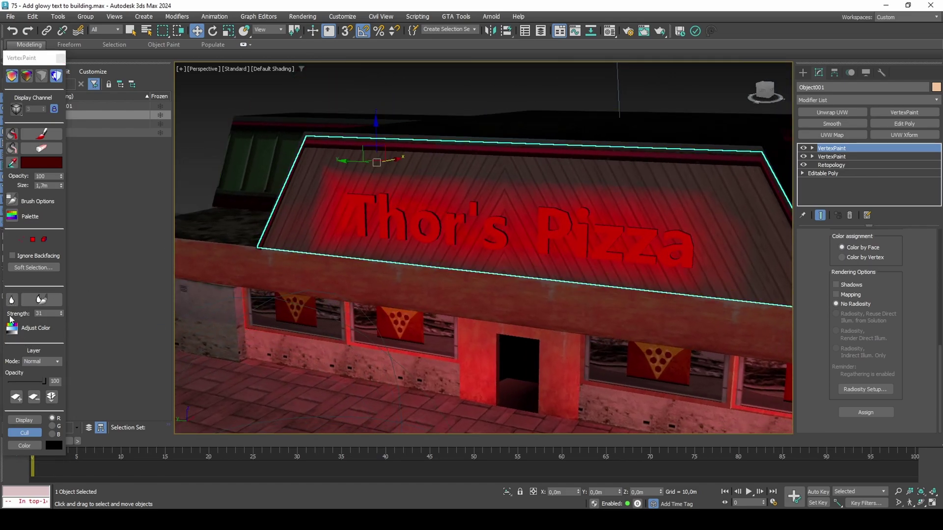
{"action": "left_click", "coordinate": [12, 300]}
{"action": "left_click", "coordinate": [12, 301]}
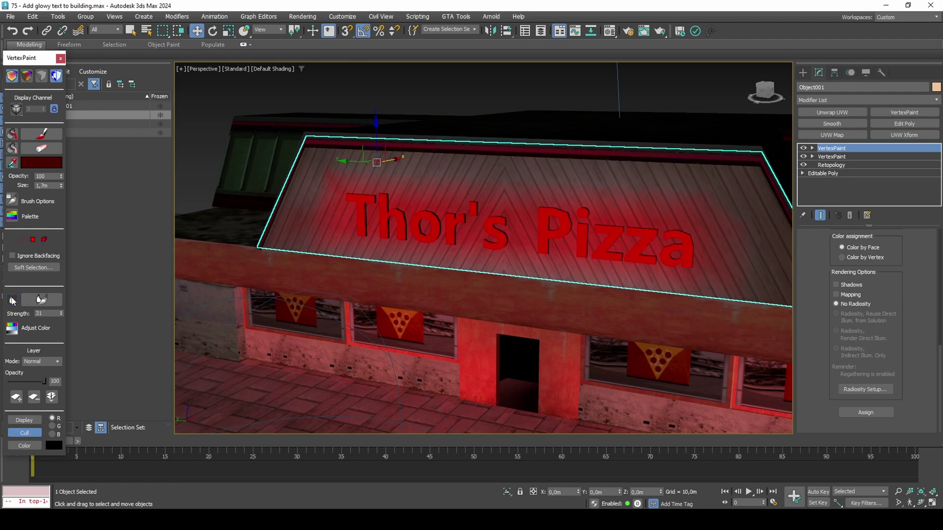
Step: Raise the sign's lower dark red VertexPaint layer back to 100 opacity
{"action": "left_click", "coordinate": [884, 156]}
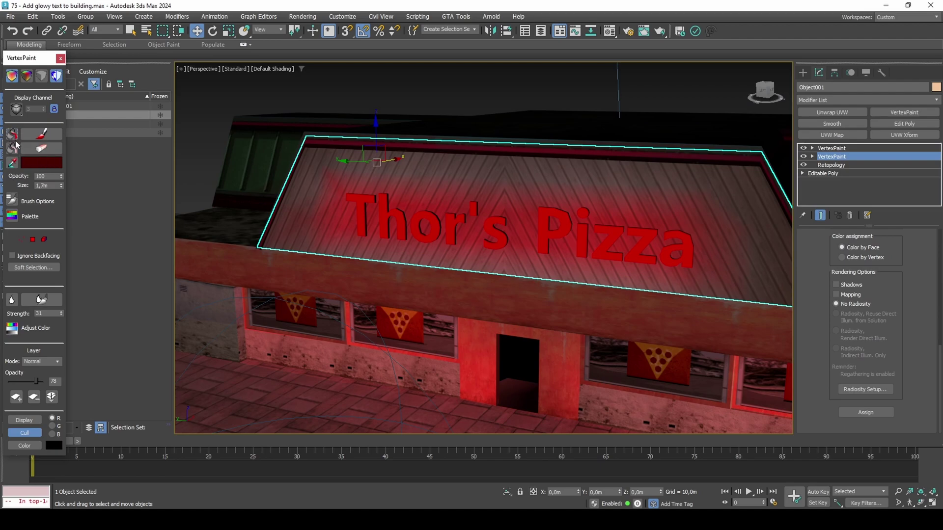
{"action": "left_click_drag", "start_coordinate": [38, 382], "coordinate": [45, 382]}
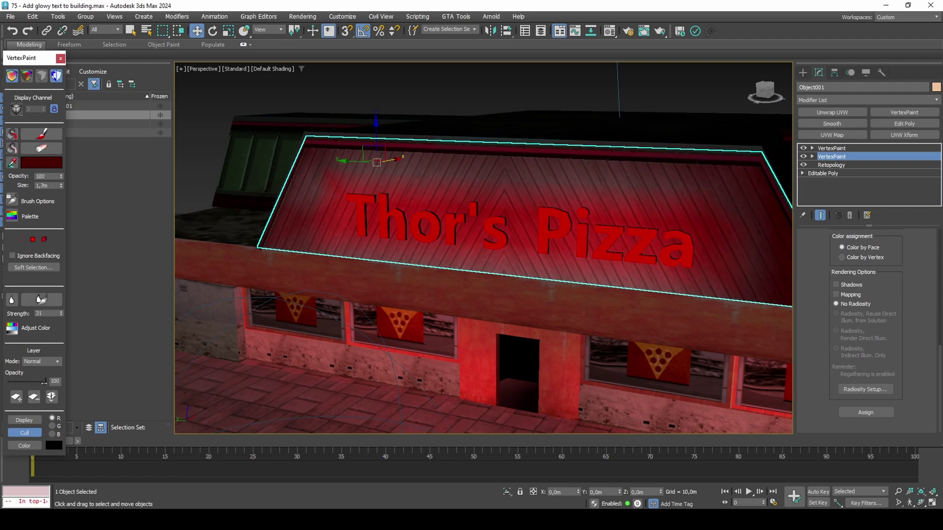
{"action": "scroll", "coordinate": [421, 204], "scroll_direction": "down", "scroll_amount": 5}
{"action": "middle_click_drag", "start_coordinate": [421, 204], "coordinate": [617, 268], "text": "alt"}
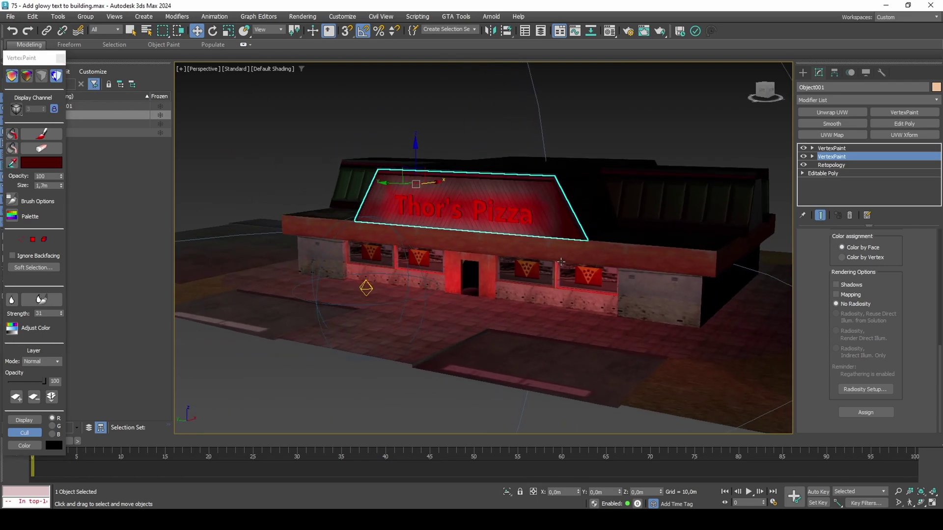
Step: Select the lae711block01 storefront building
{"action": "left_click", "coordinate": [617, 267]}
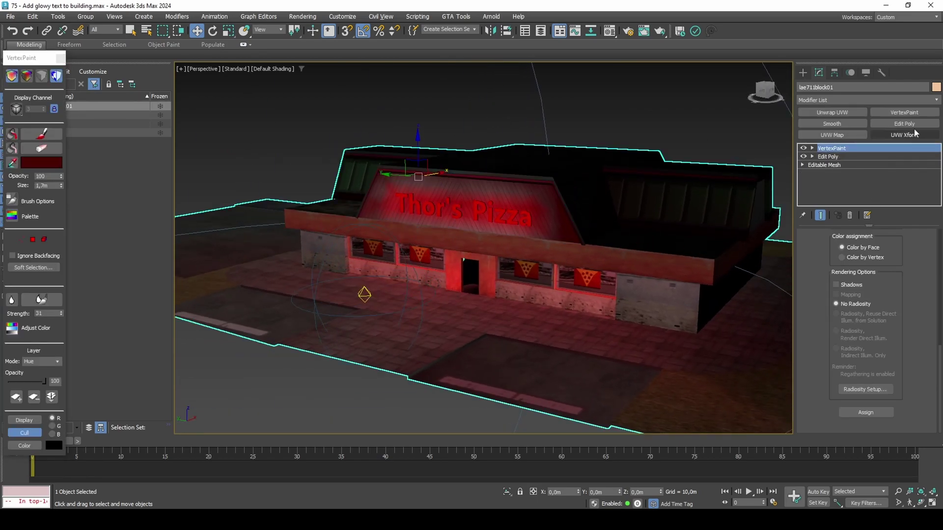